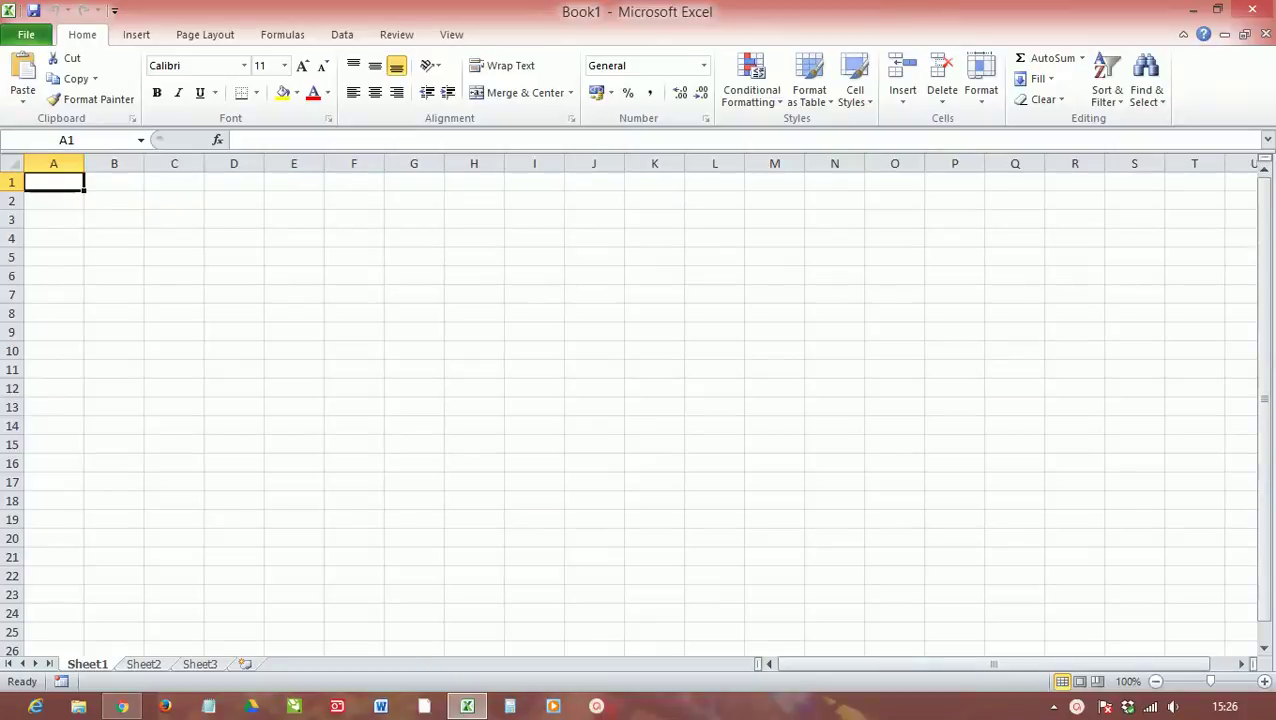
Step: Make row 3 taller and widen columns F and G
{"action": "left_click", "coordinate": [290, 225]}
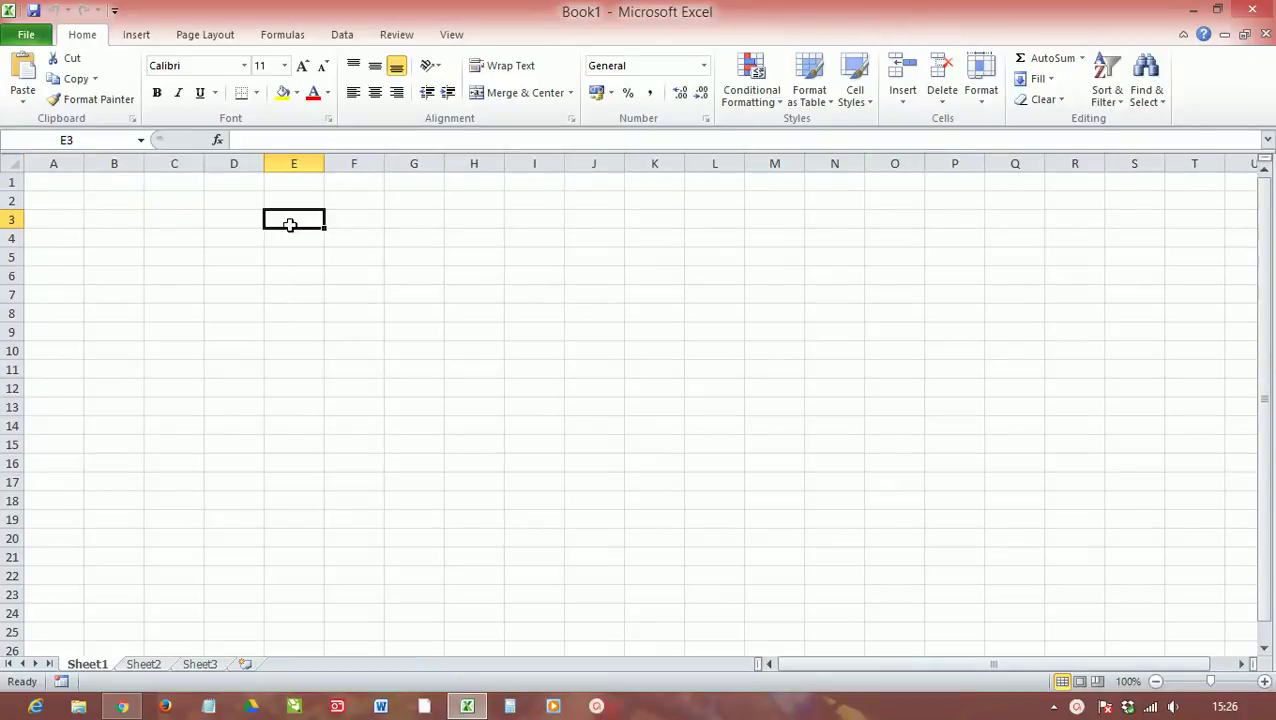
{"action": "left_click_drag", "start_coordinate": [11, 229], "coordinate": [11, 273]}
{"action": "left_click_drag", "start_coordinate": [384, 169], "coordinate": [533, 164]}
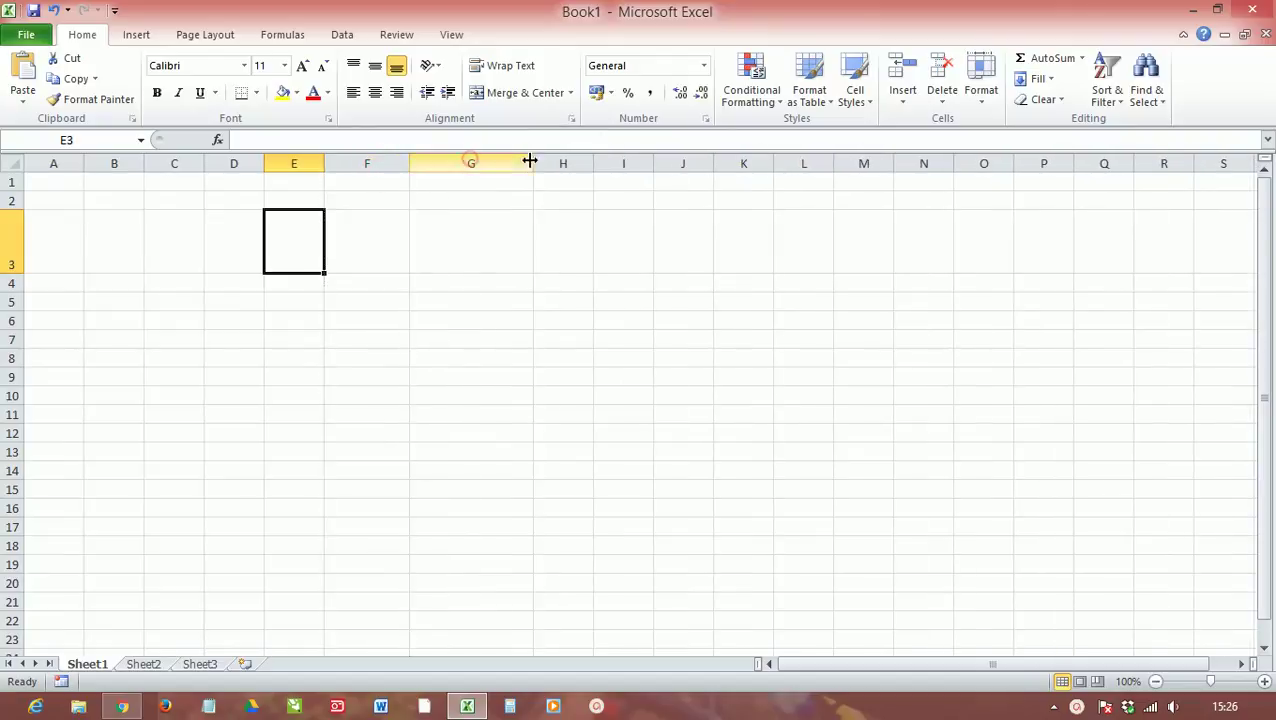
Step: Enter the headings nilai 1, nilai 2 and nilai 3 in E2:G2
{"action": "left_click", "coordinate": [295, 198]}
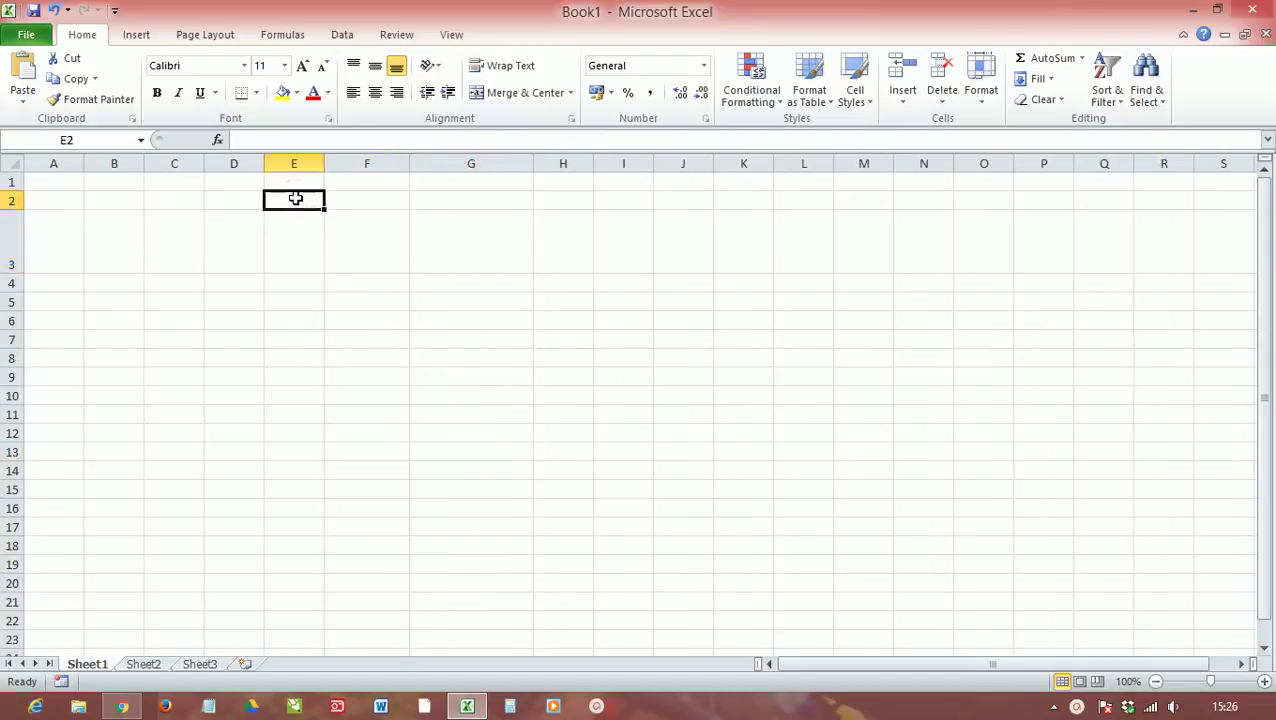
{"action": "type", "text": "nilai"}
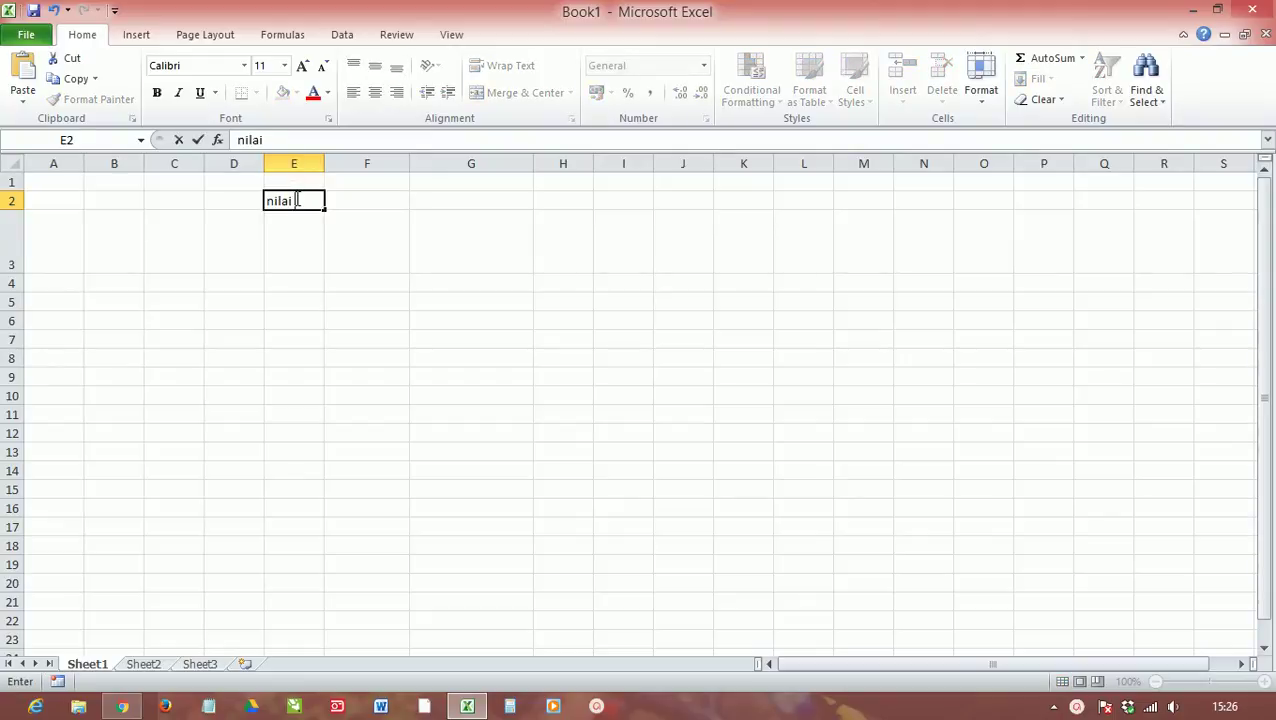
{"action": "key", "text": "Tab"}
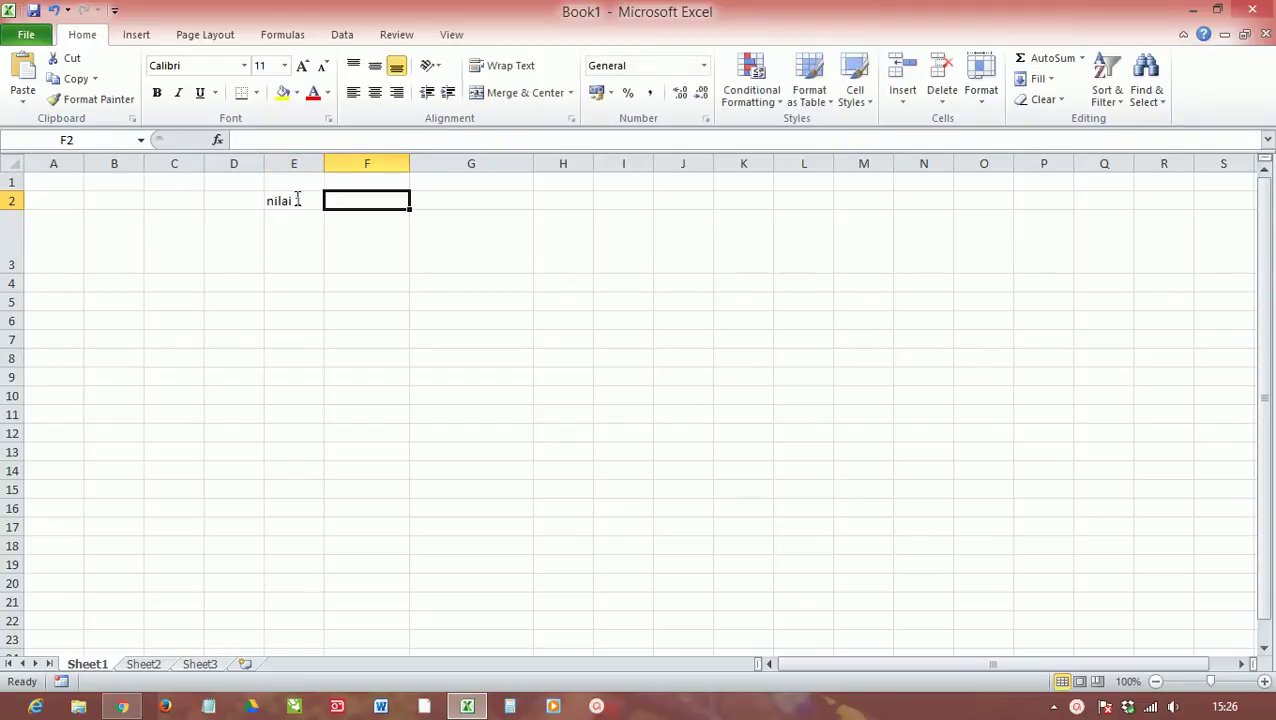
{"action": "type", "text": "nilai 2"}
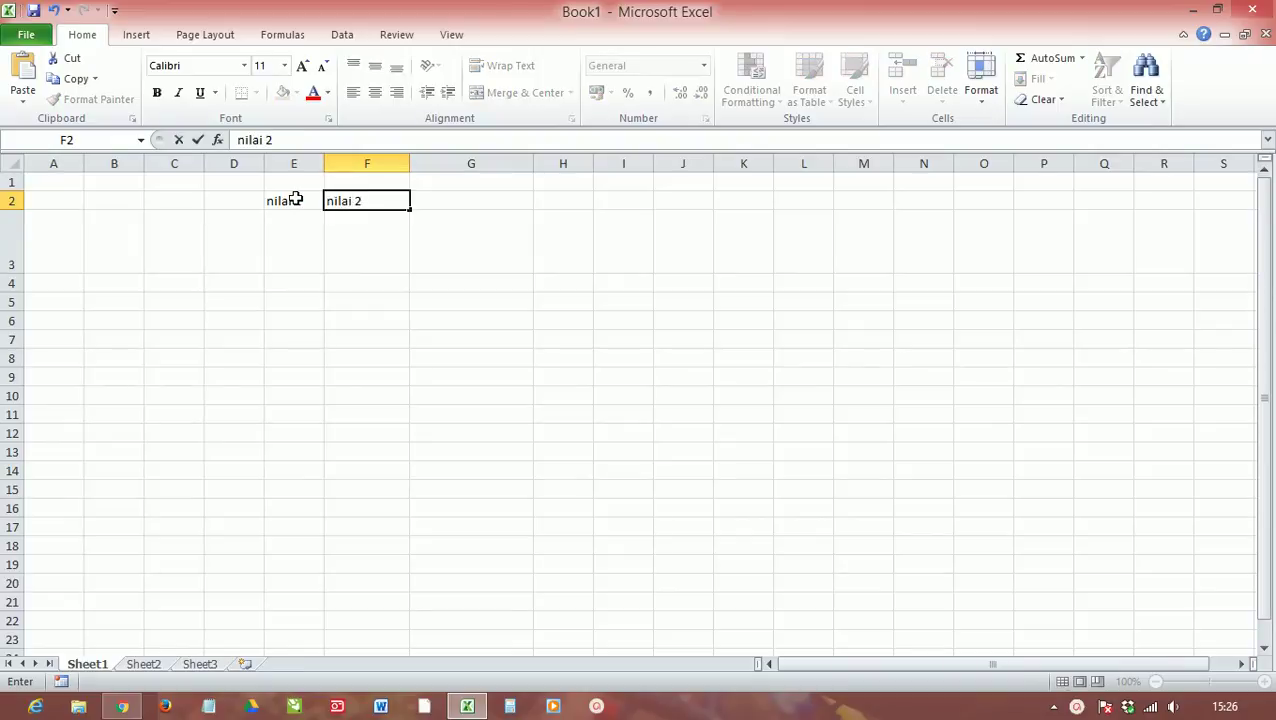
{"action": "key", "text": "Tab"}
{"action": "type", "text": "n"}
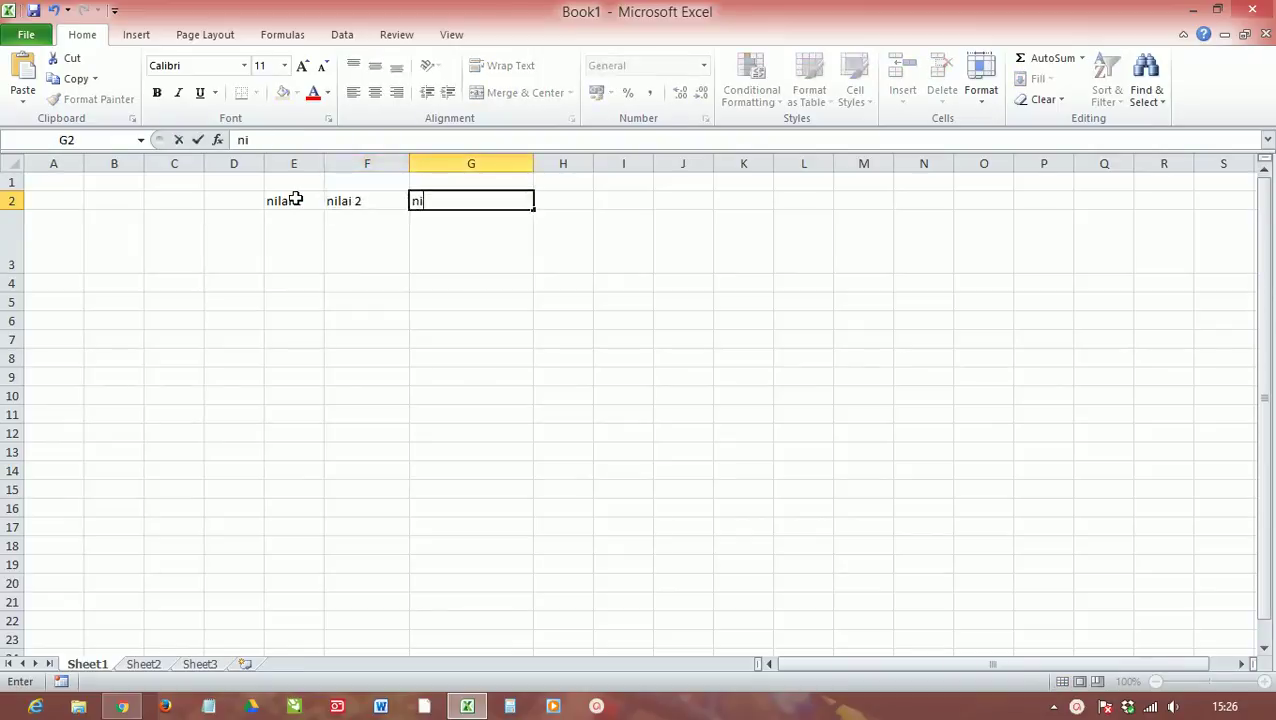
{"action": "type", "text": "ilai 3"}
{"action": "key", "text": "Return"}
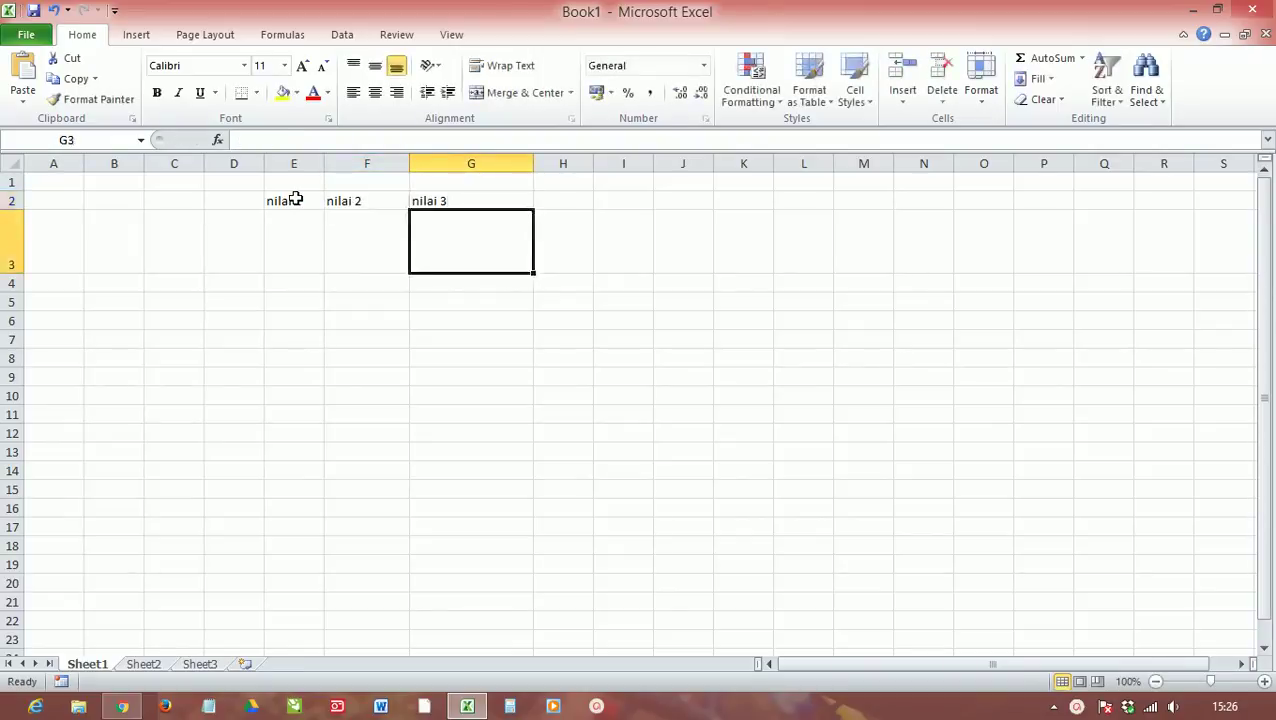
Step: Add the label jumlah in cell D4
{"action": "left_click", "coordinate": [301, 221]}
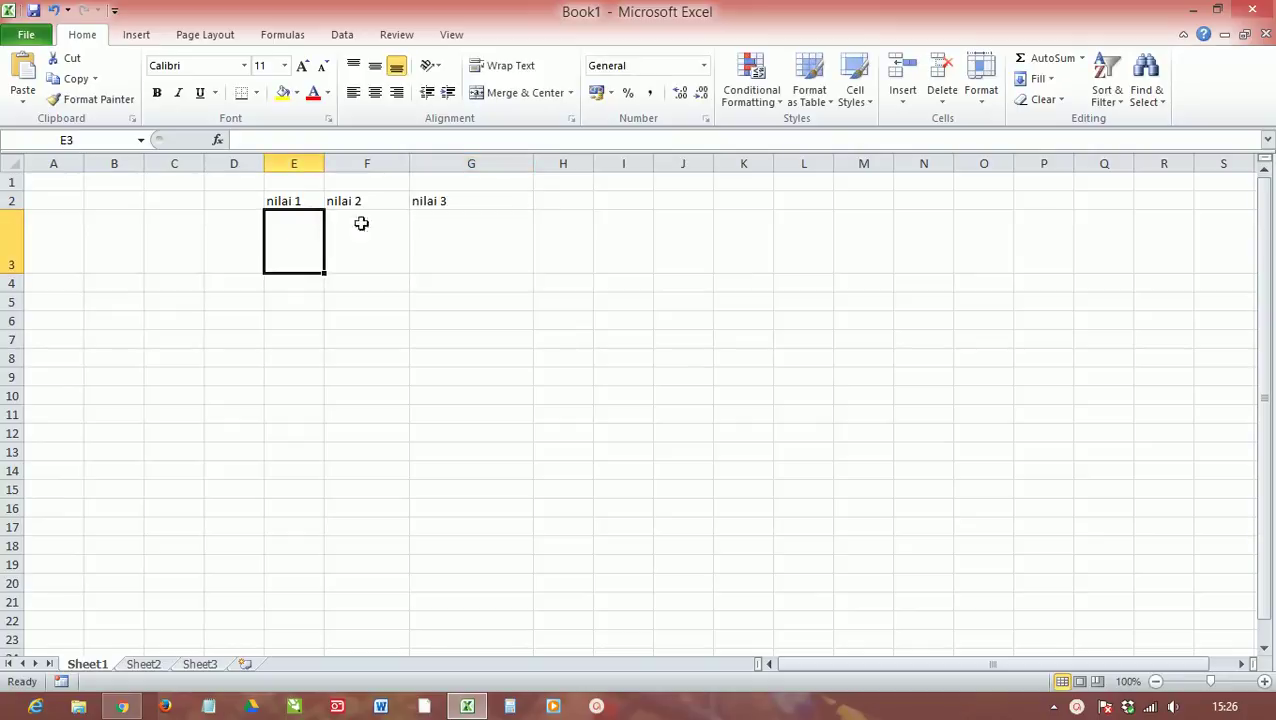
{"action": "left_click", "coordinate": [240, 284]}
{"action": "type", "text": "jumlah"}
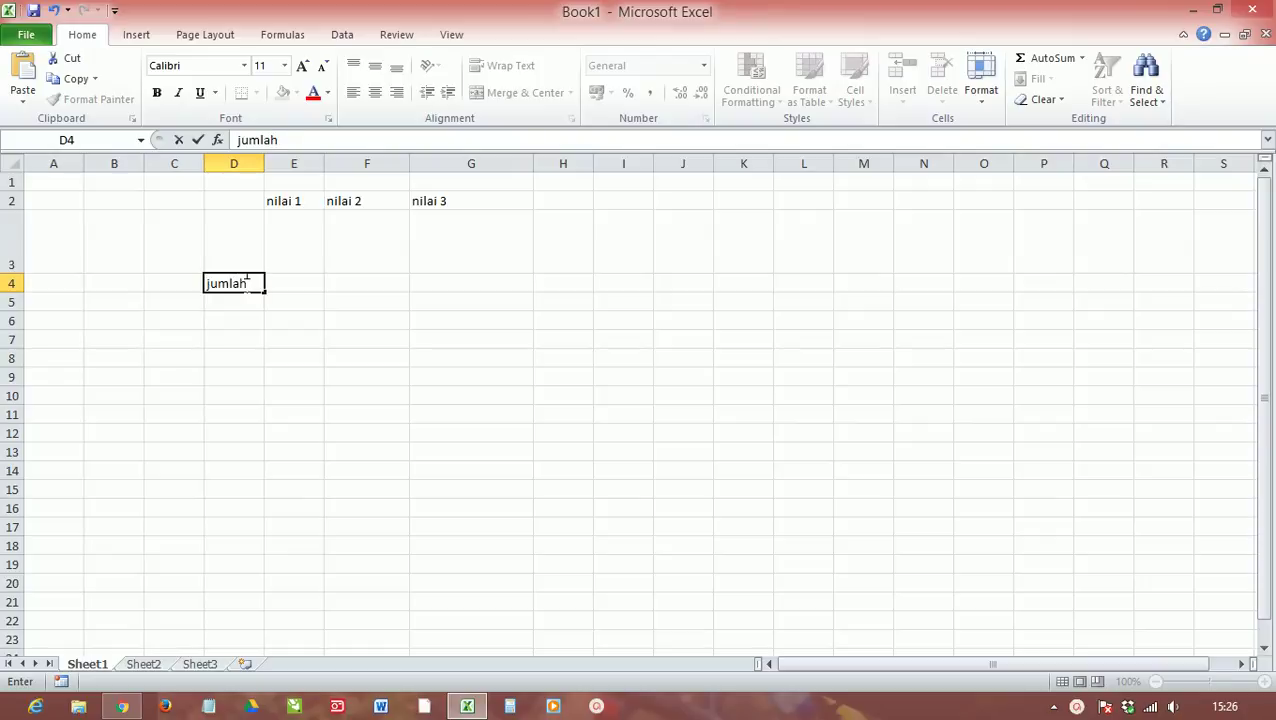
{"action": "key", "text": "Return"}
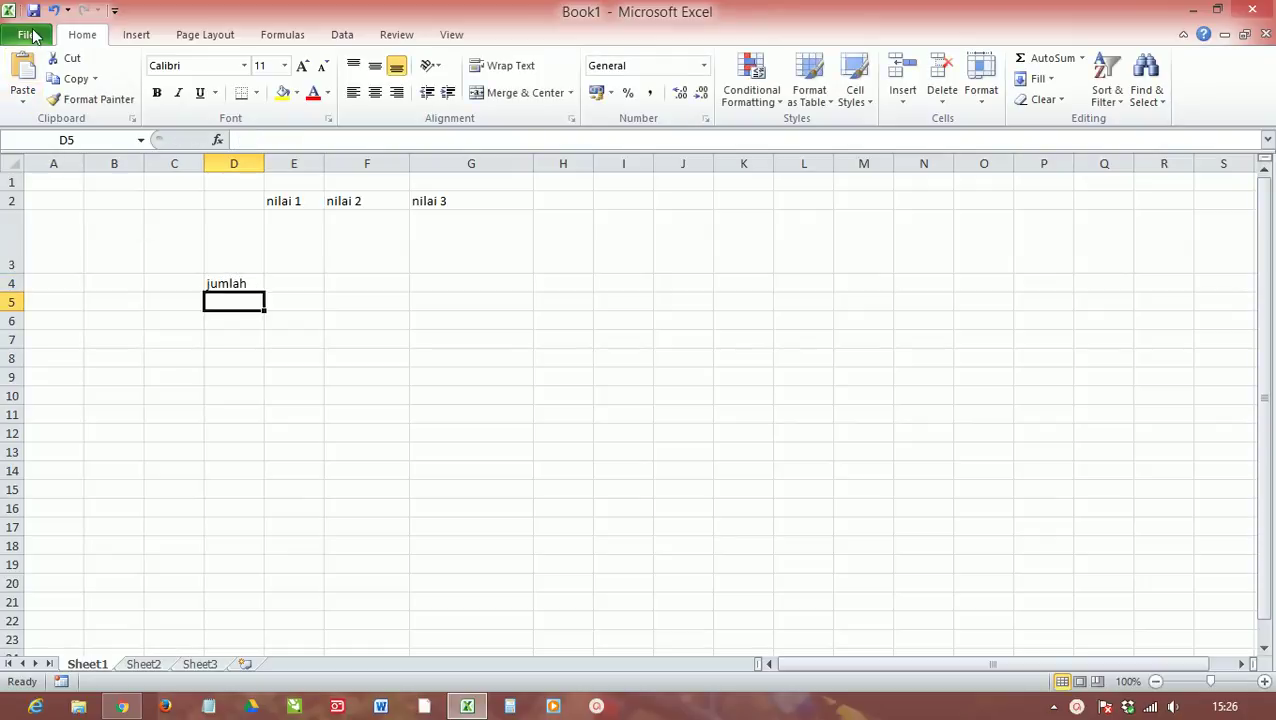
Step: Tick Developer under Excel Options > Customize Ribbon and show the Developer tools
{"action": "left_click", "coordinate": [30, 35]}
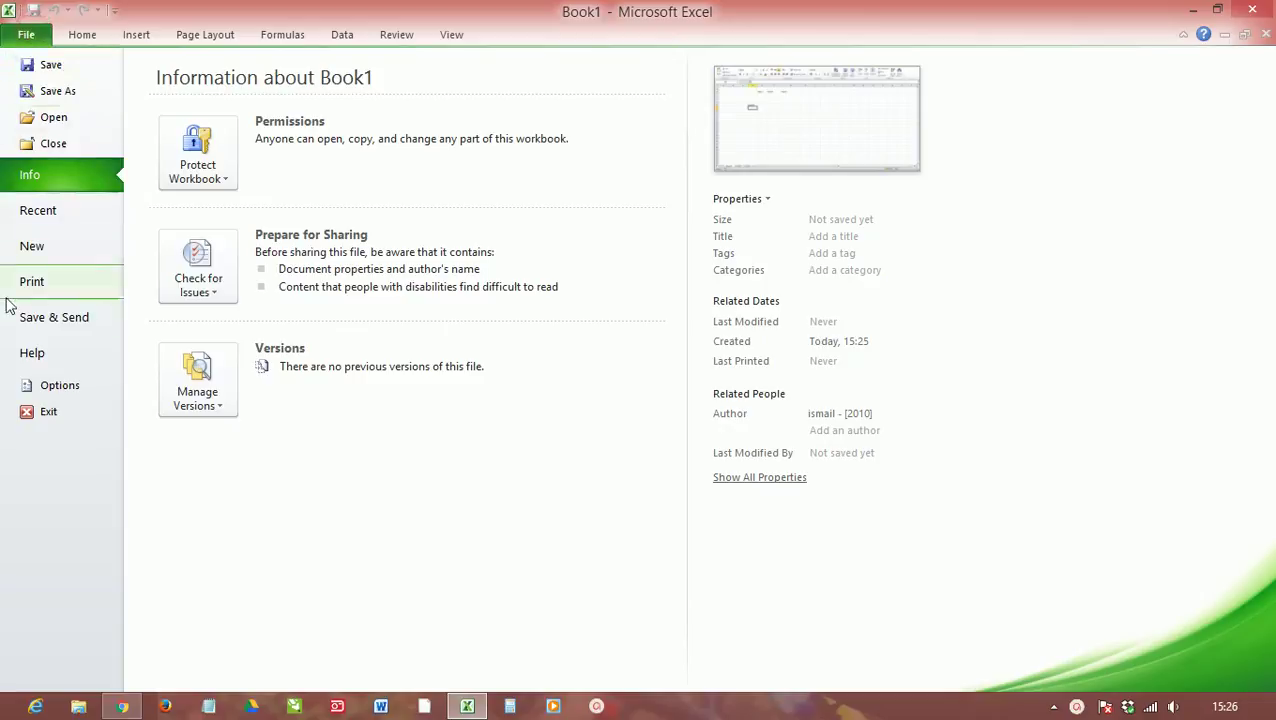
{"action": "left_click", "coordinate": [28, 385]}
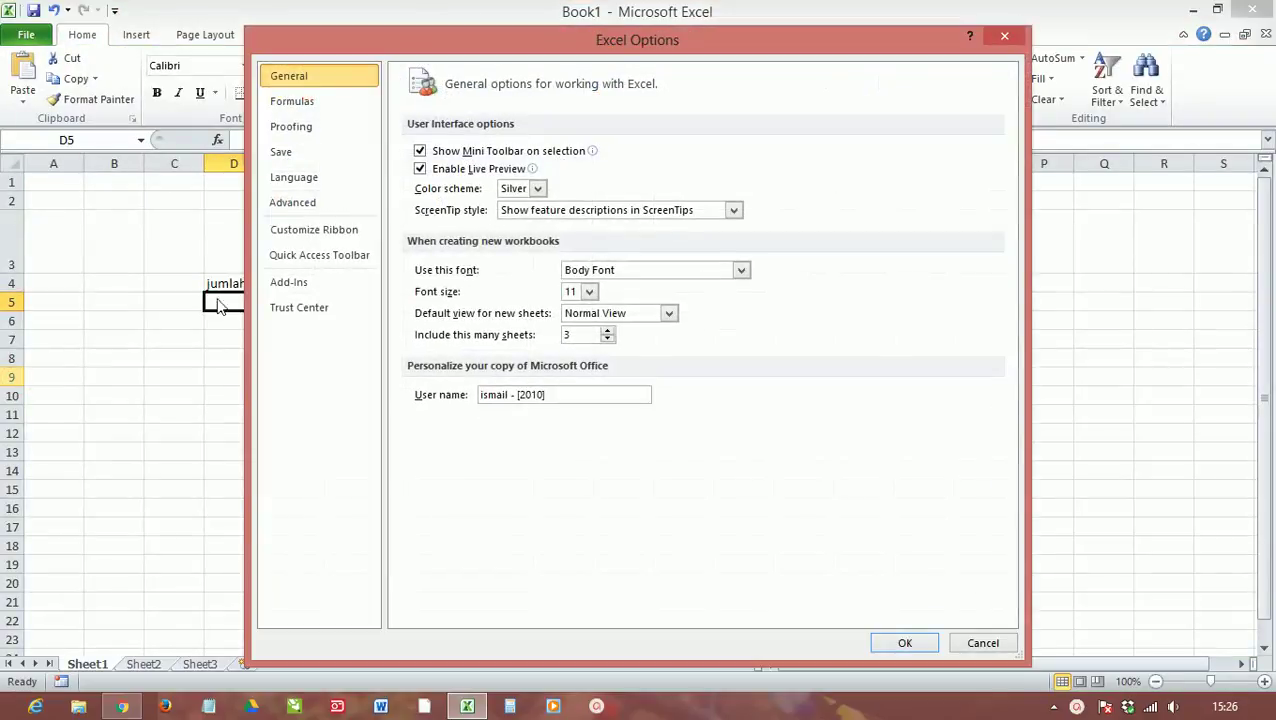
{"action": "left_click", "coordinate": [285, 230]}
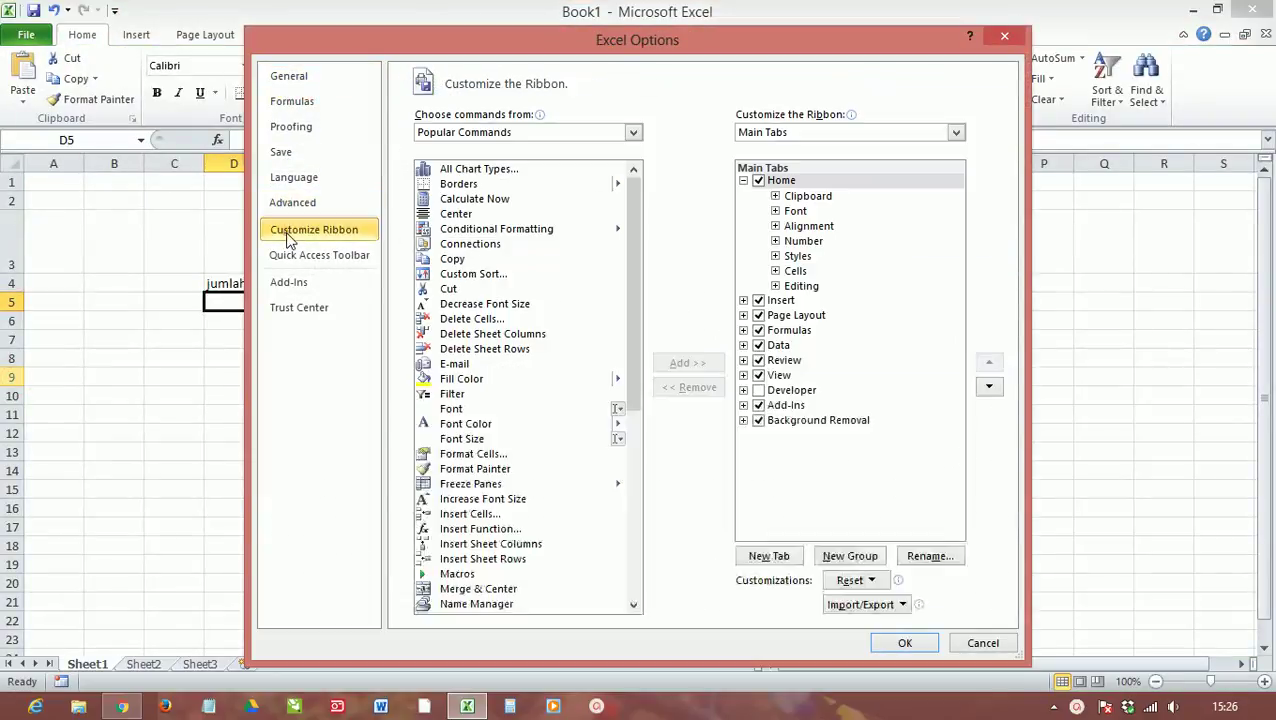
{"action": "left_click", "coordinate": [758, 390]}
{"action": "left_click", "coordinate": [876, 640]}
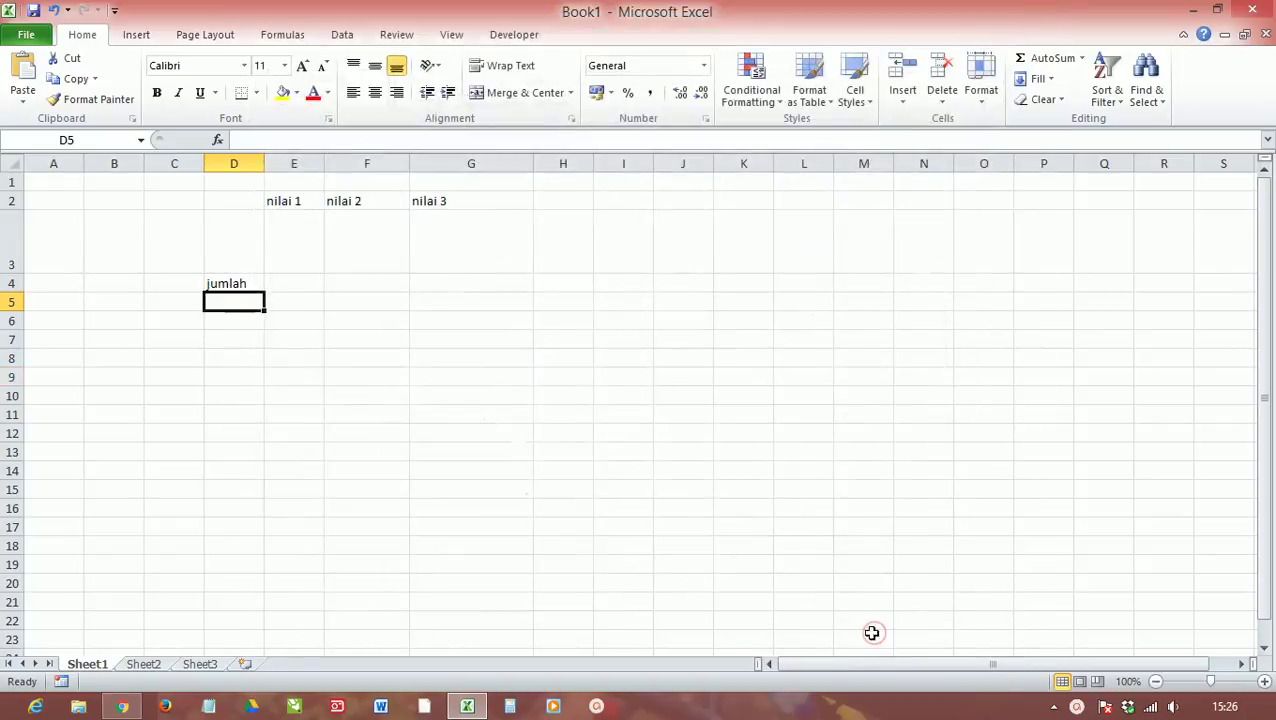
{"action": "left_click", "coordinate": [505, 36]}
Step: Draw an Option Button form control in cell E3 under nilai 1
{"action": "left_click", "coordinate": [340, 100]}
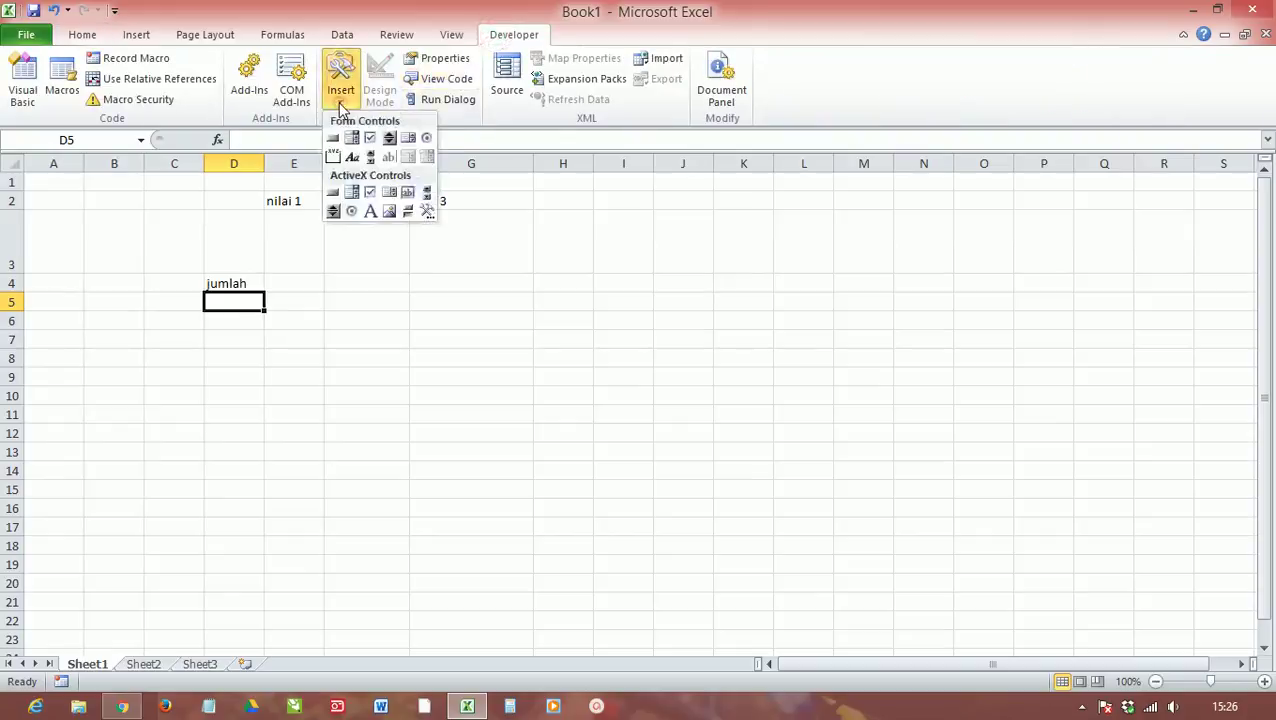
{"action": "left_click", "coordinate": [428, 141]}
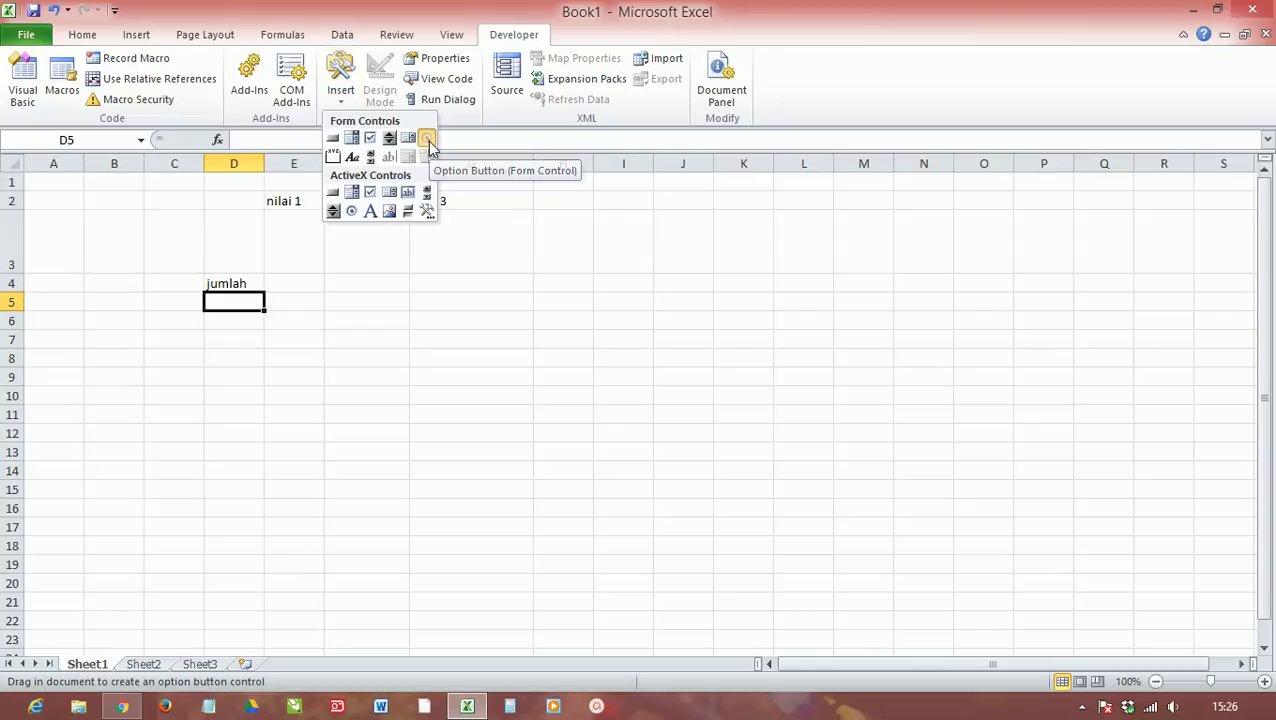
{"action": "left_click_drag", "start_coordinate": [274, 228], "coordinate": [318, 258]}
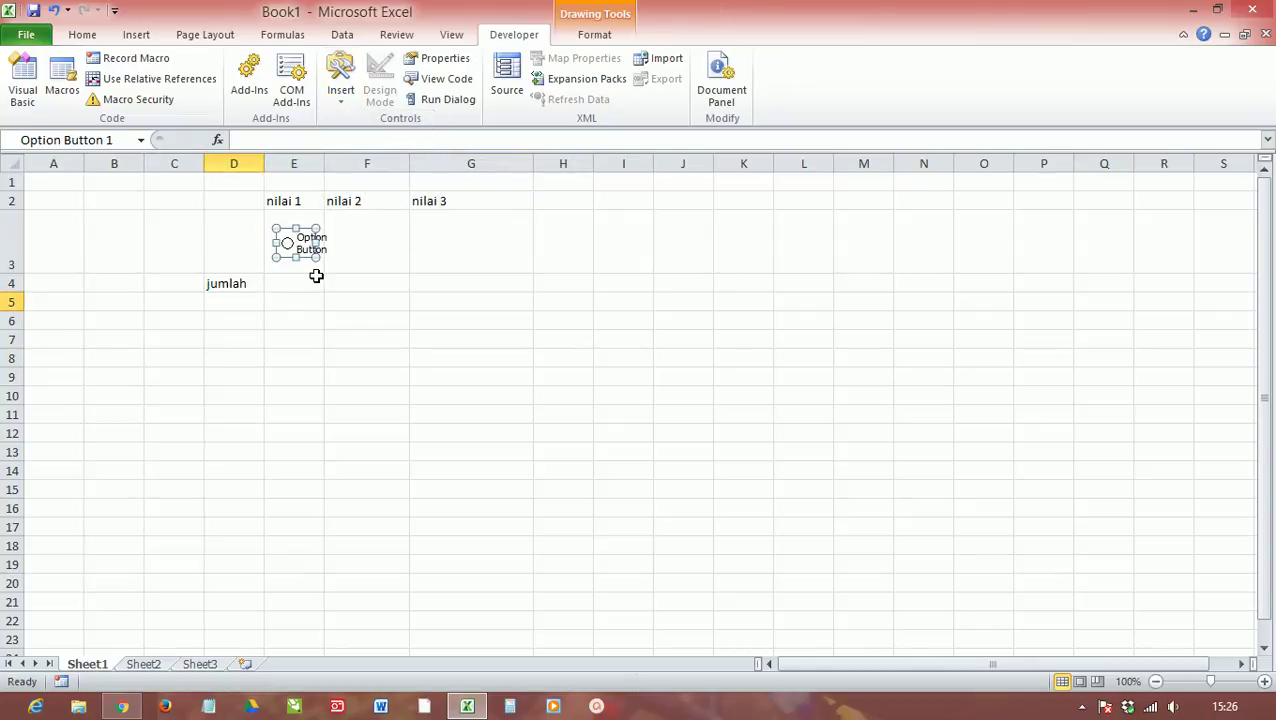
{"action": "right_click", "coordinate": [294, 258]}
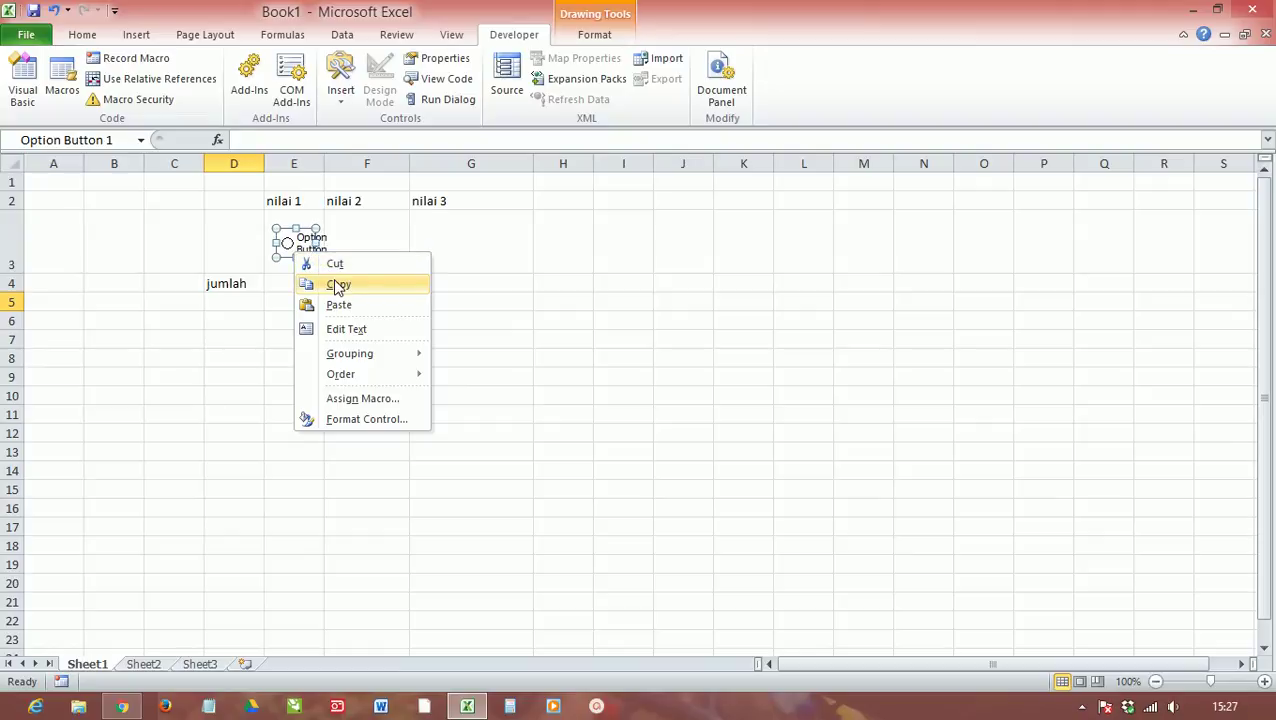
Step: Copy the option button and paste a copy into cell F3
{"action": "left_click", "coordinate": [338, 285]}
{"action": "left_click", "coordinate": [356, 239]}
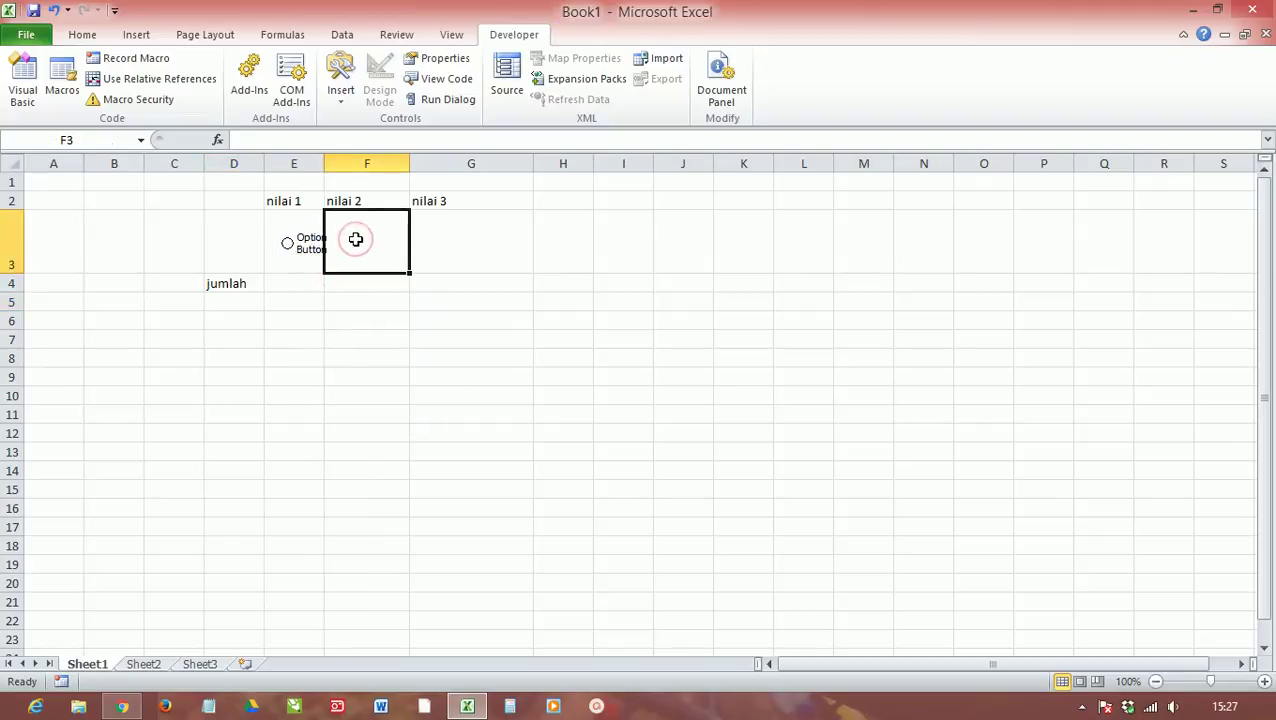
{"action": "right_click", "coordinate": [356, 239]}
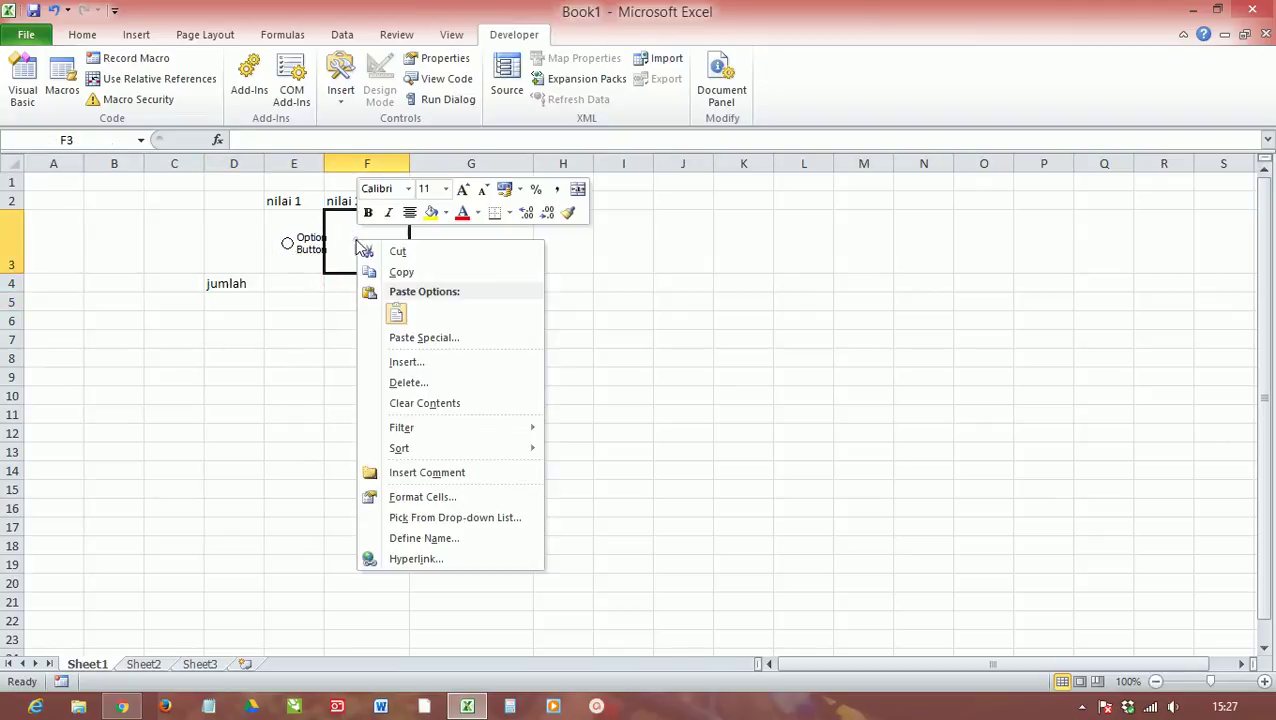
{"action": "left_click", "coordinate": [396, 314]}
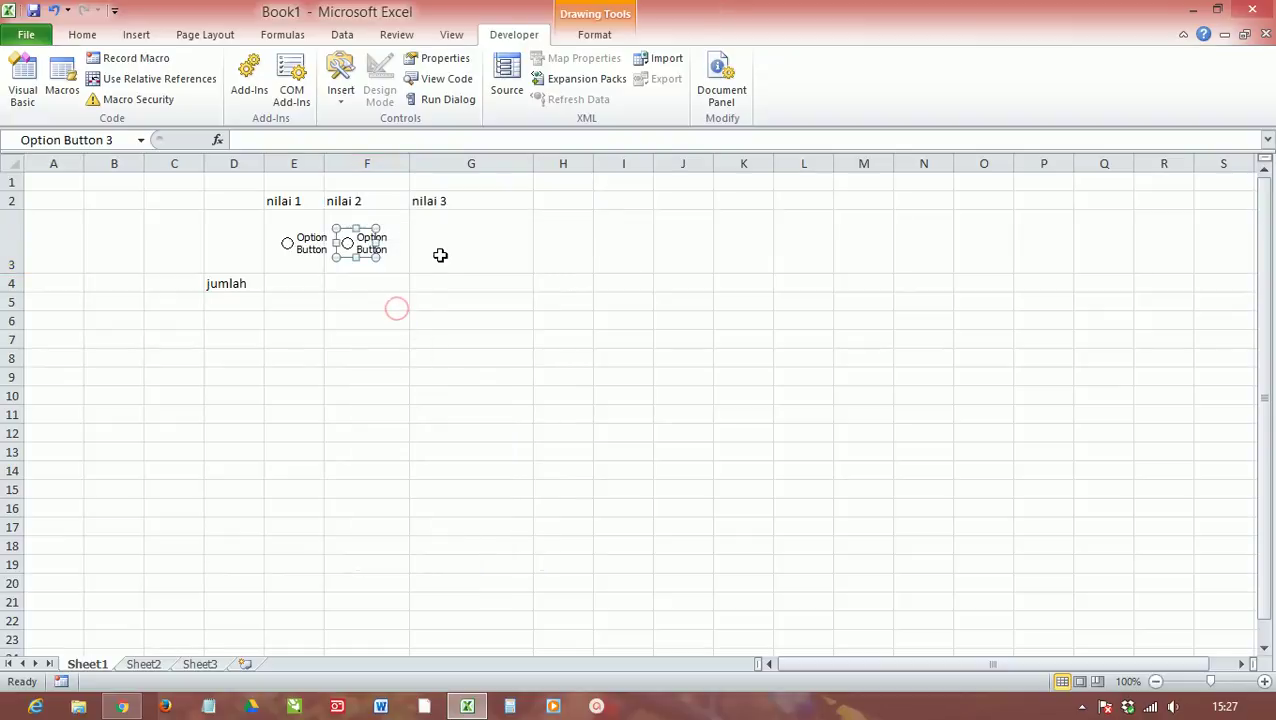
Step: Paste a third option button into cell G3
{"action": "right_click", "coordinate": [440, 250]}
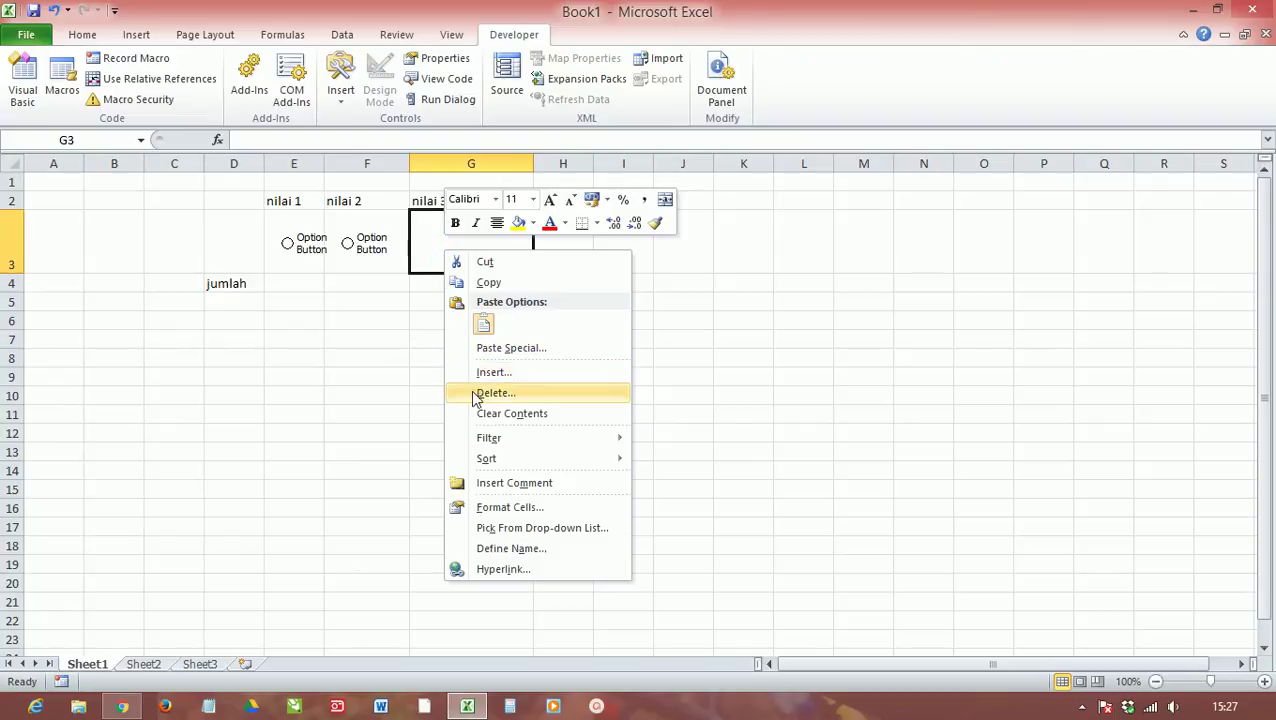
{"action": "left_click", "coordinate": [493, 350]}
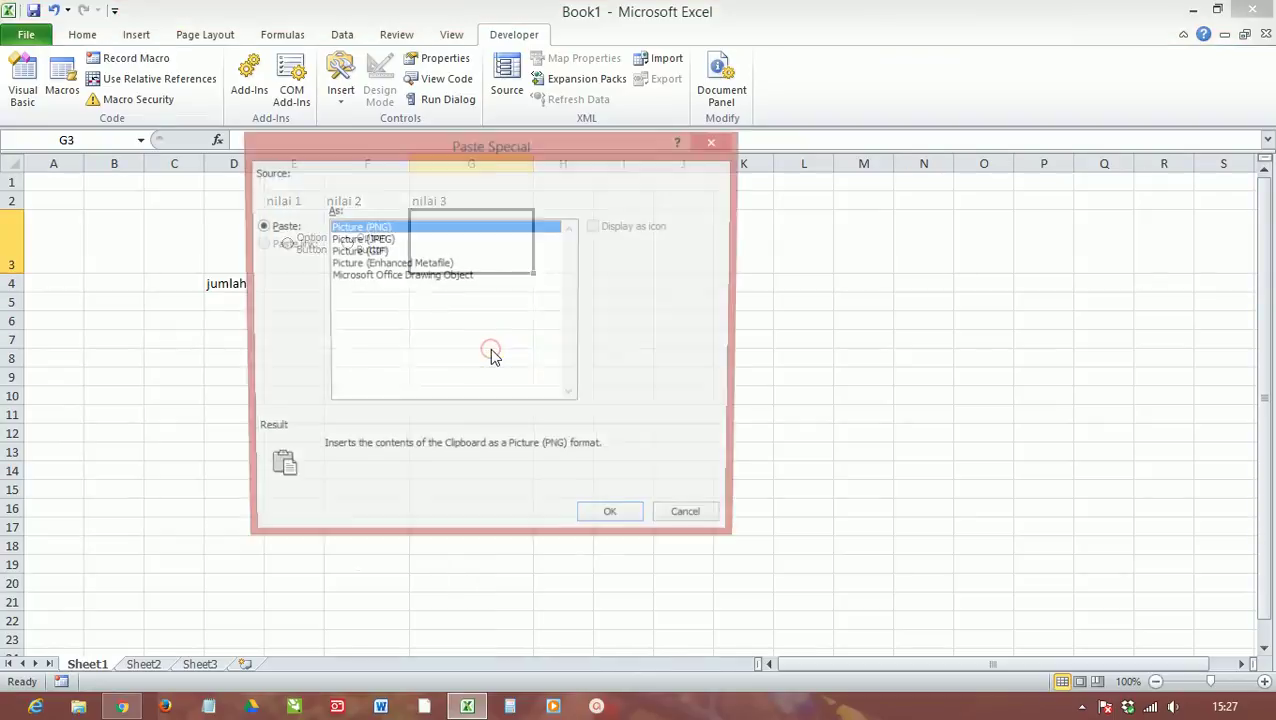
{"action": "left_click", "coordinate": [710, 521]}
{"action": "right_click", "coordinate": [452, 244]}
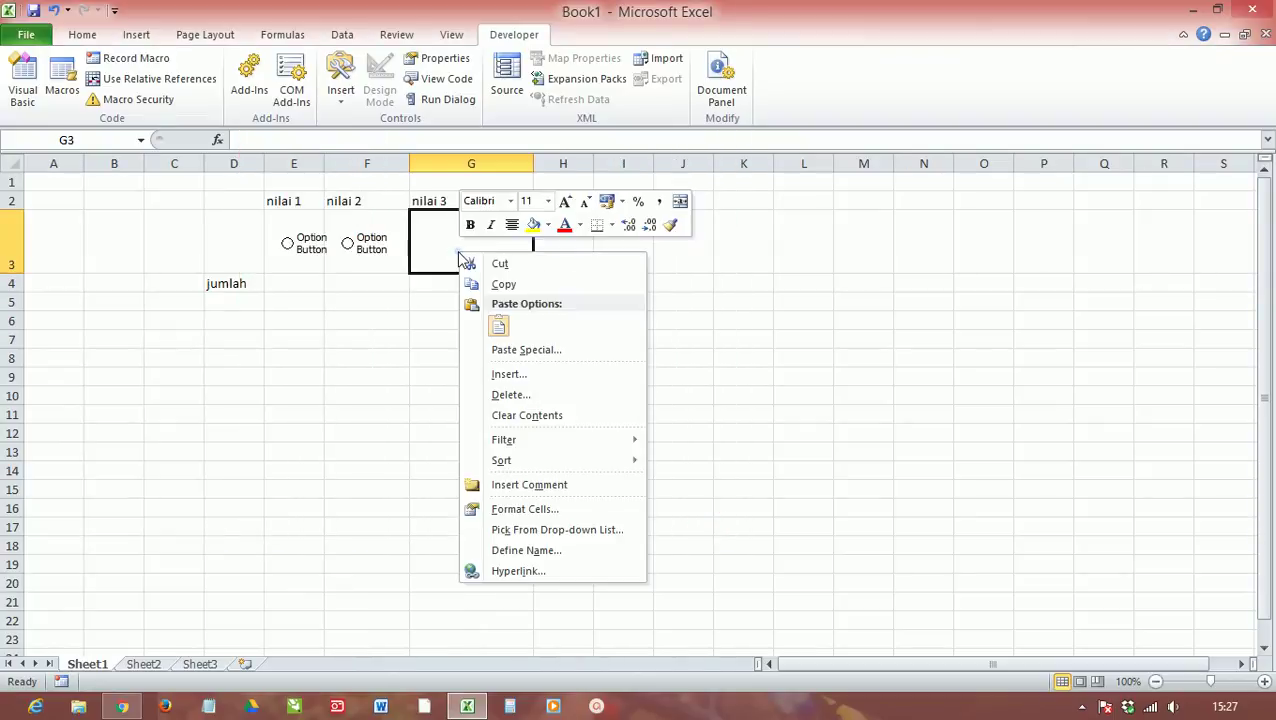
{"action": "left_click", "coordinate": [493, 327]}
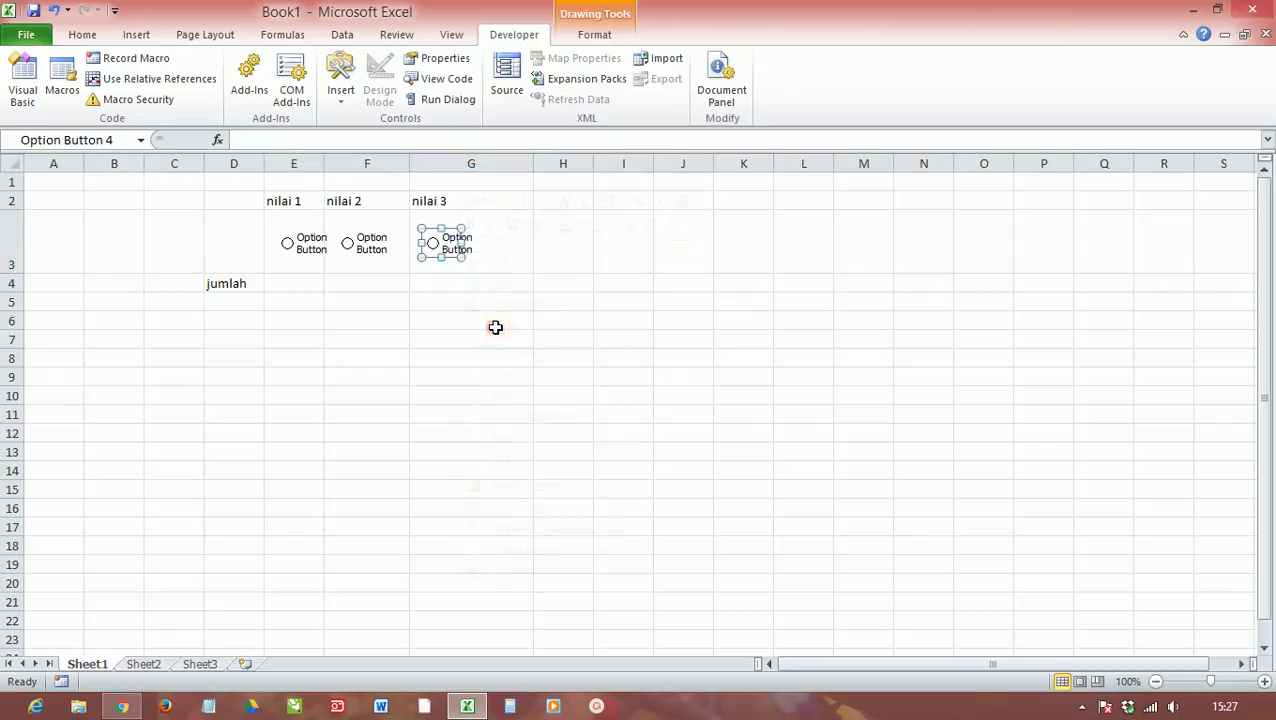
{"action": "right_click", "coordinate": [305, 260]}
Step: Relabel the three option buttons as 1, 2 and 3
{"action": "left_click", "coordinate": [340, 329]}
{"action": "type", "text": "1"}
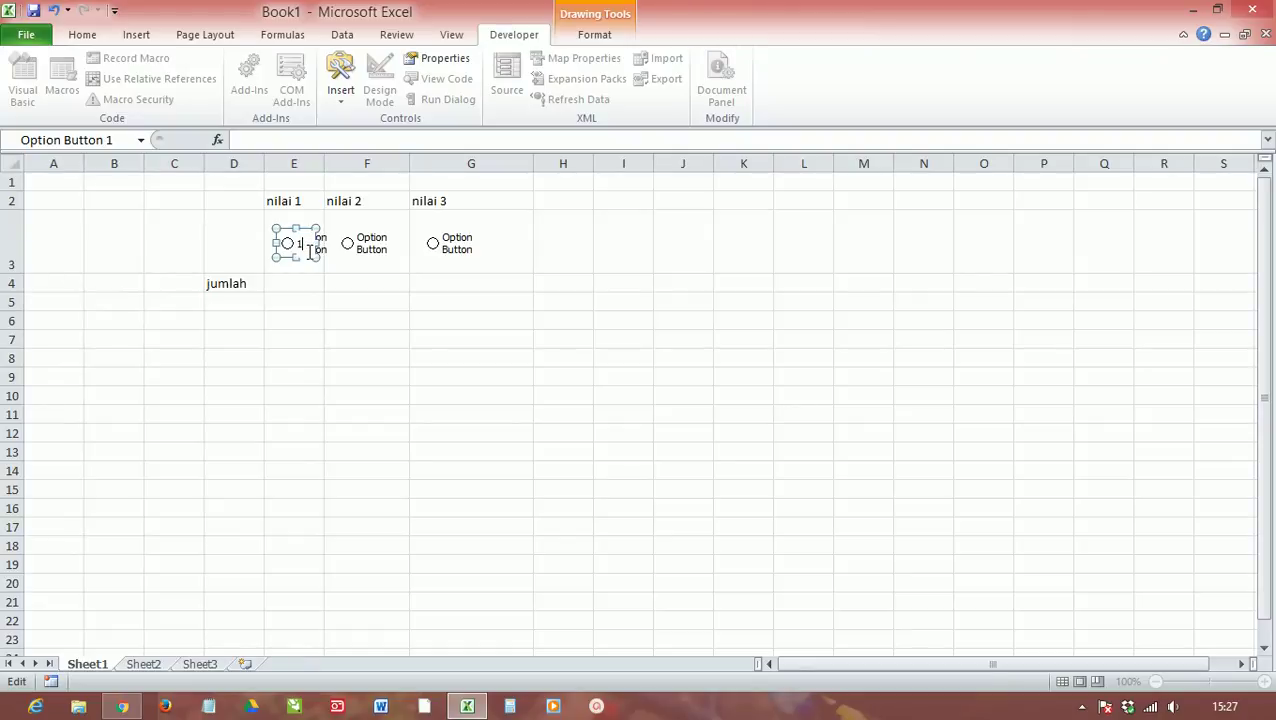
{"action": "right_click", "coordinate": [382, 255]}
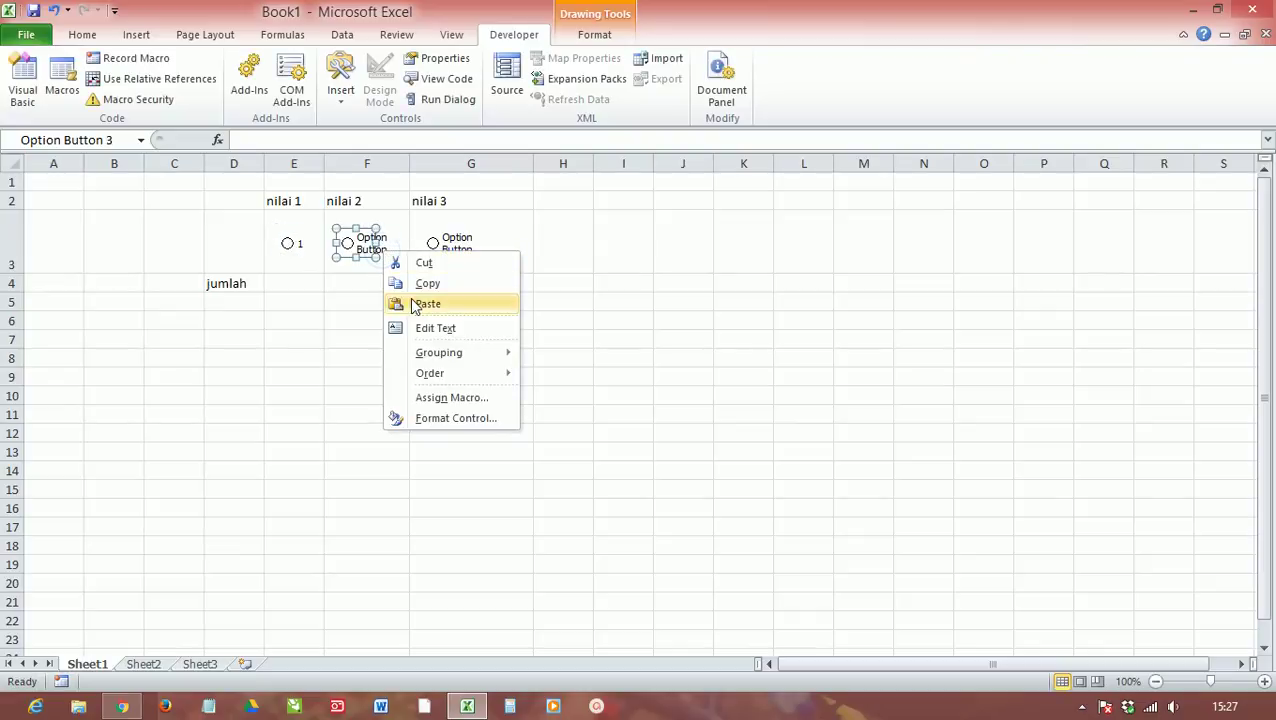
{"action": "left_click", "coordinate": [430, 328]}
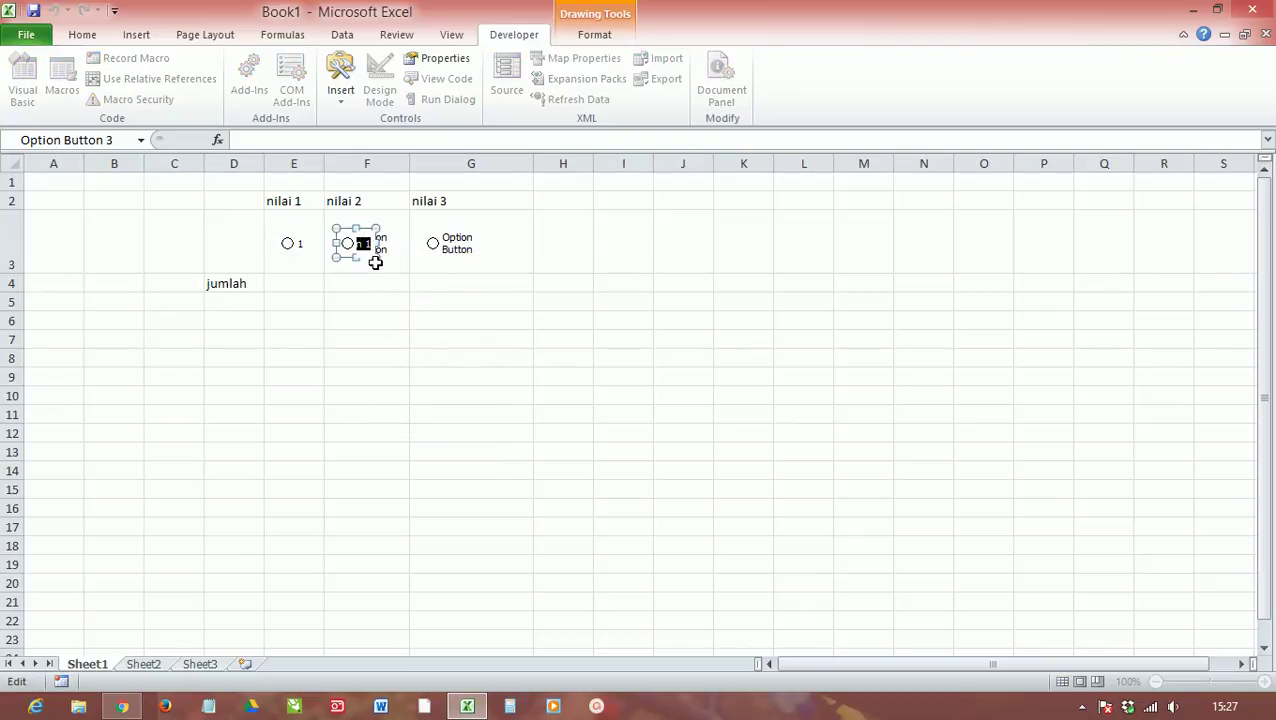
{"action": "type", "text": "2"}
{"action": "right_click", "coordinate": [436, 243]}
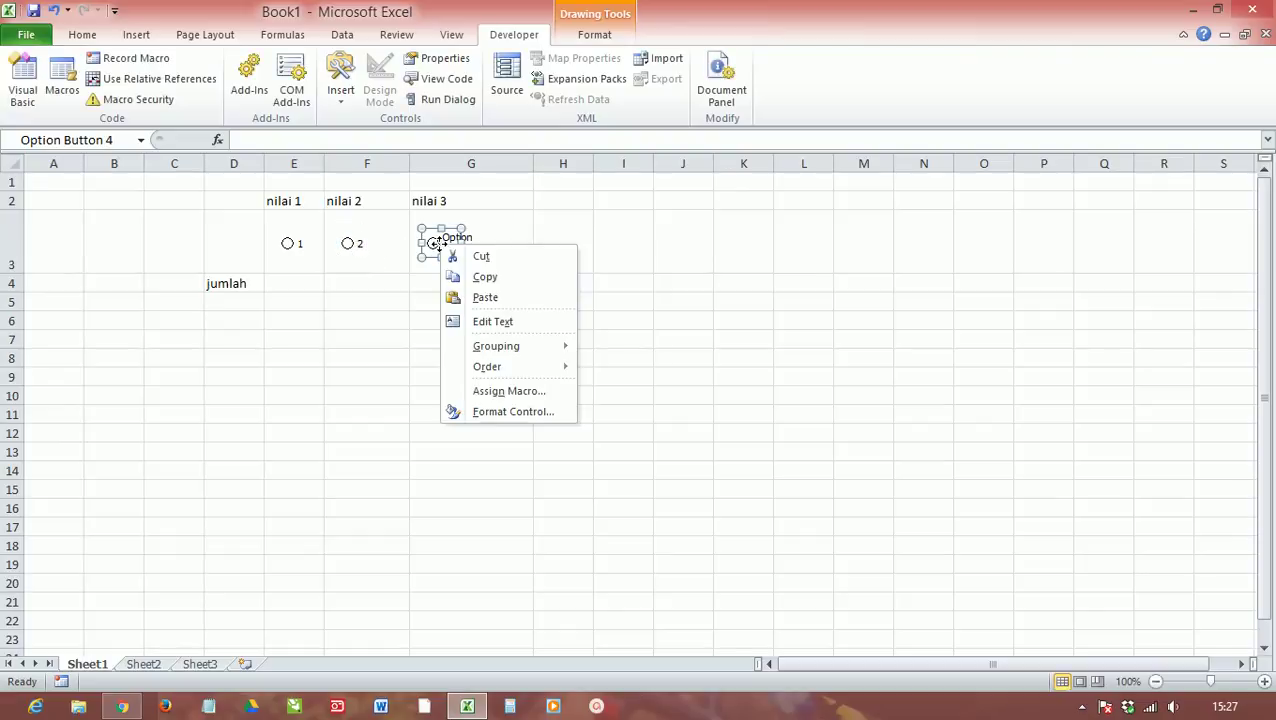
{"action": "left_click", "coordinate": [468, 322]}
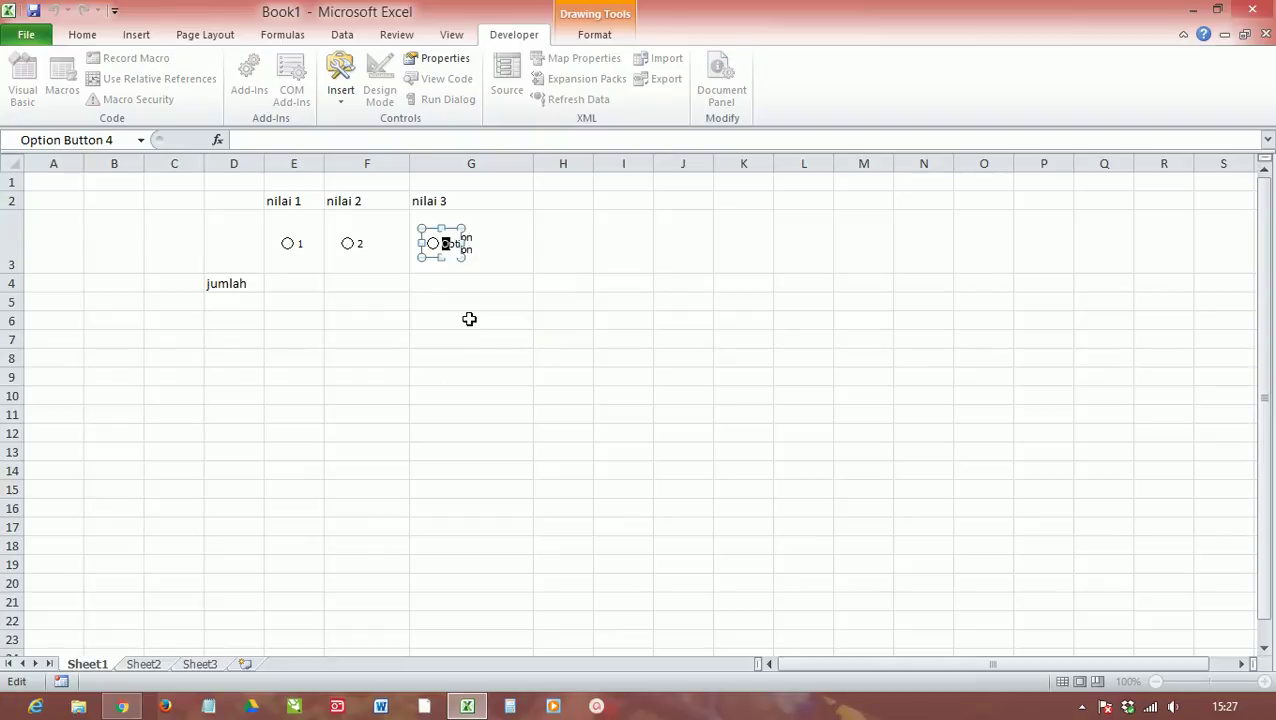
{"action": "type", "text": "3"}
Step: Set option button 1 to Checked, 3-D shading, cell link $H$3, then choose option 3
{"action": "left_click", "coordinate": [484, 287]}
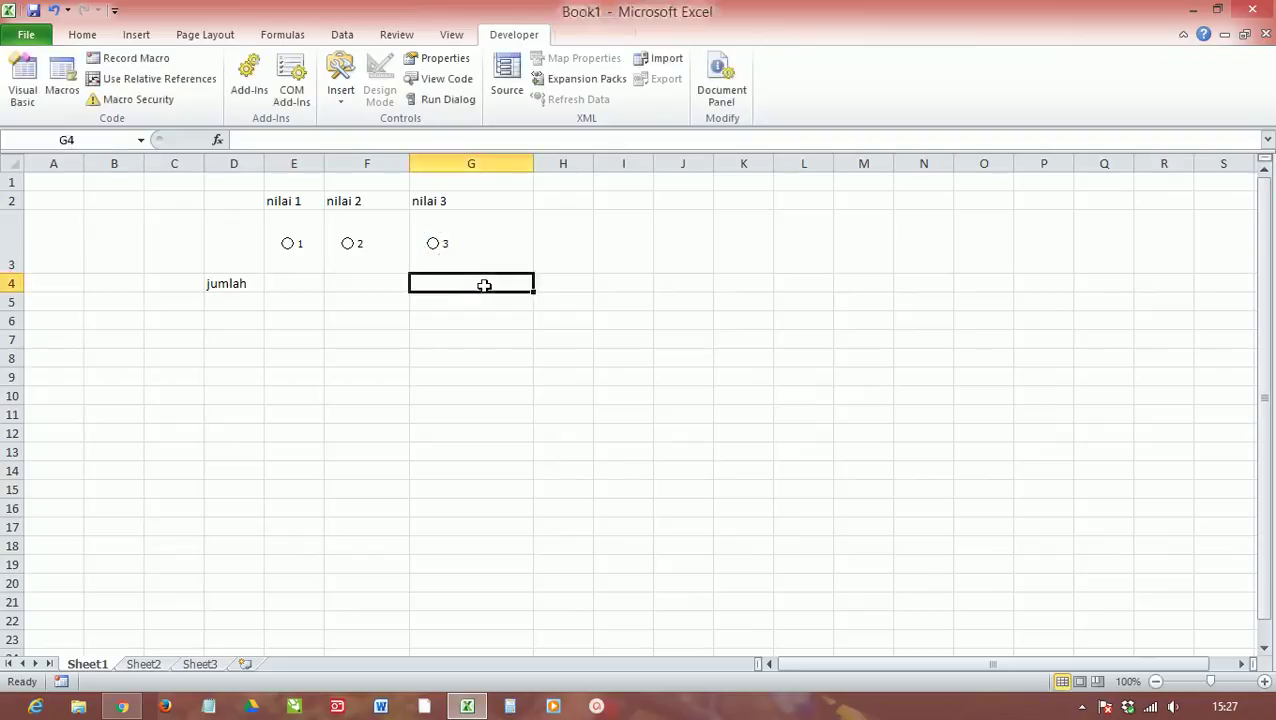
{"action": "right_click", "coordinate": [299, 257]}
{"action": "left_click", "coordinate": [332, 420]}
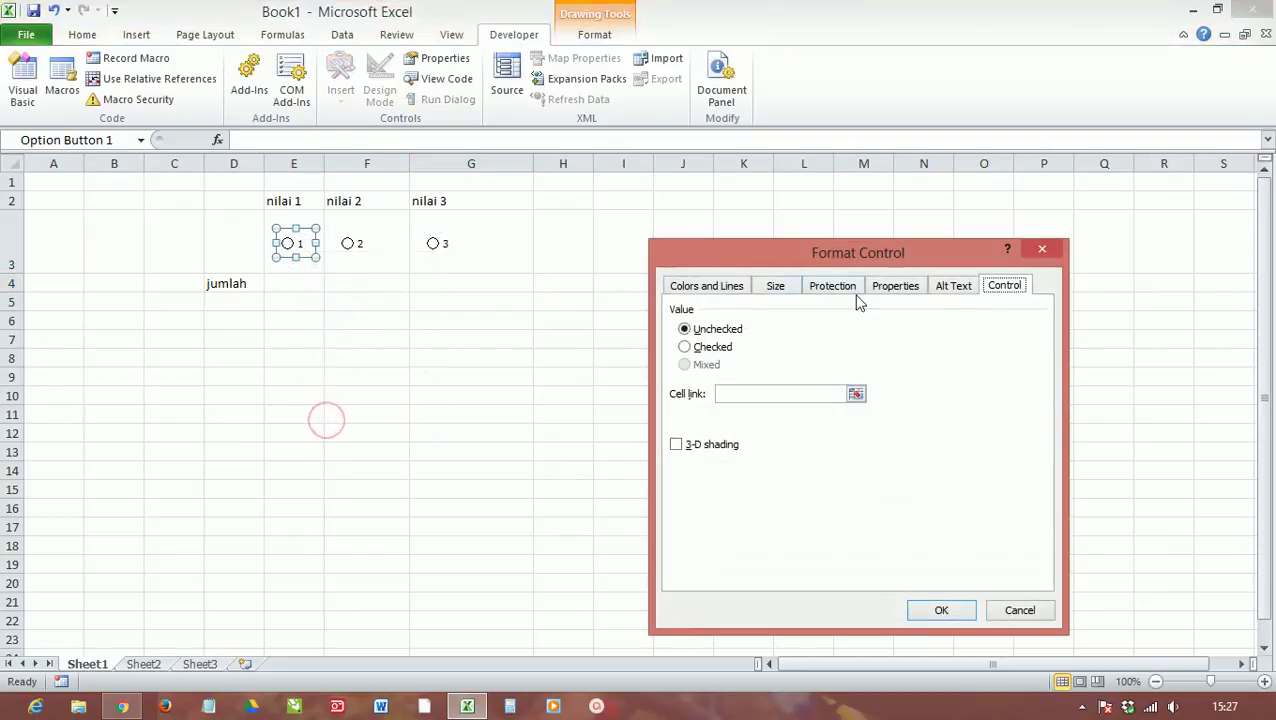
{"action": "left_click", "coordinate": [700, 348]}
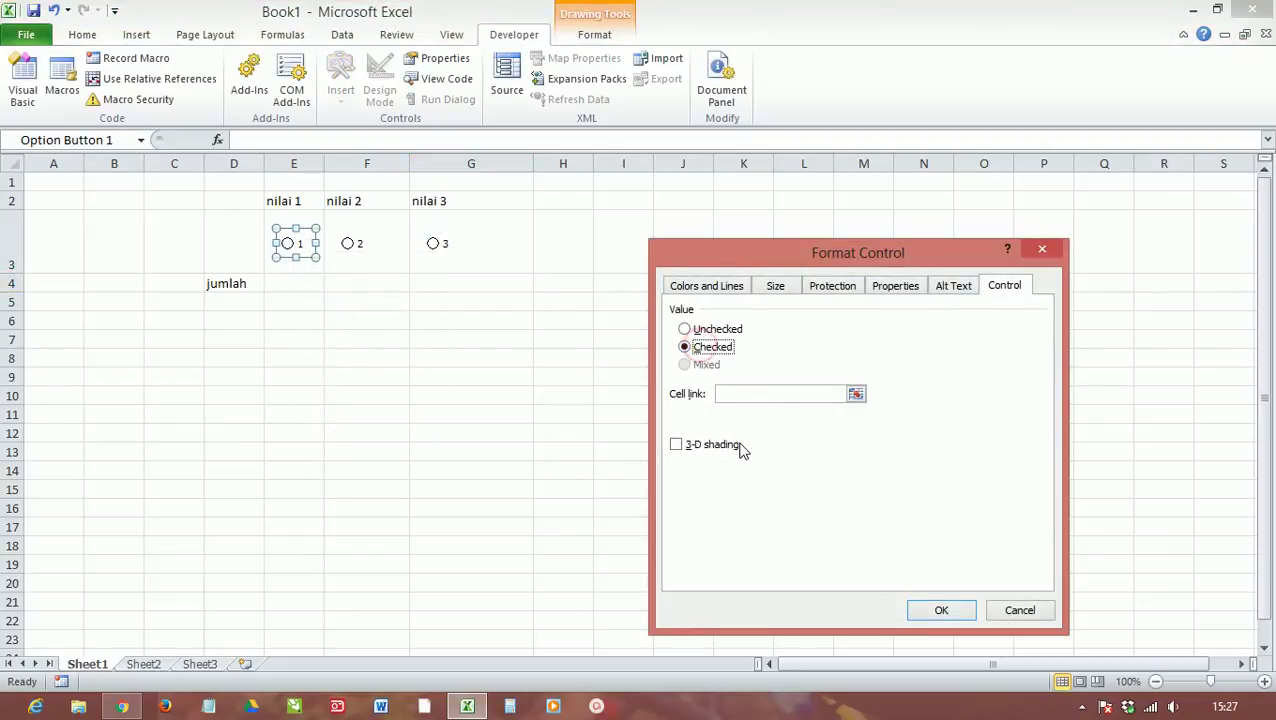
{"action": "left_click", "coordinate": [742, 447]}
{"action": "left_click", "coordinate": [856, 394]}
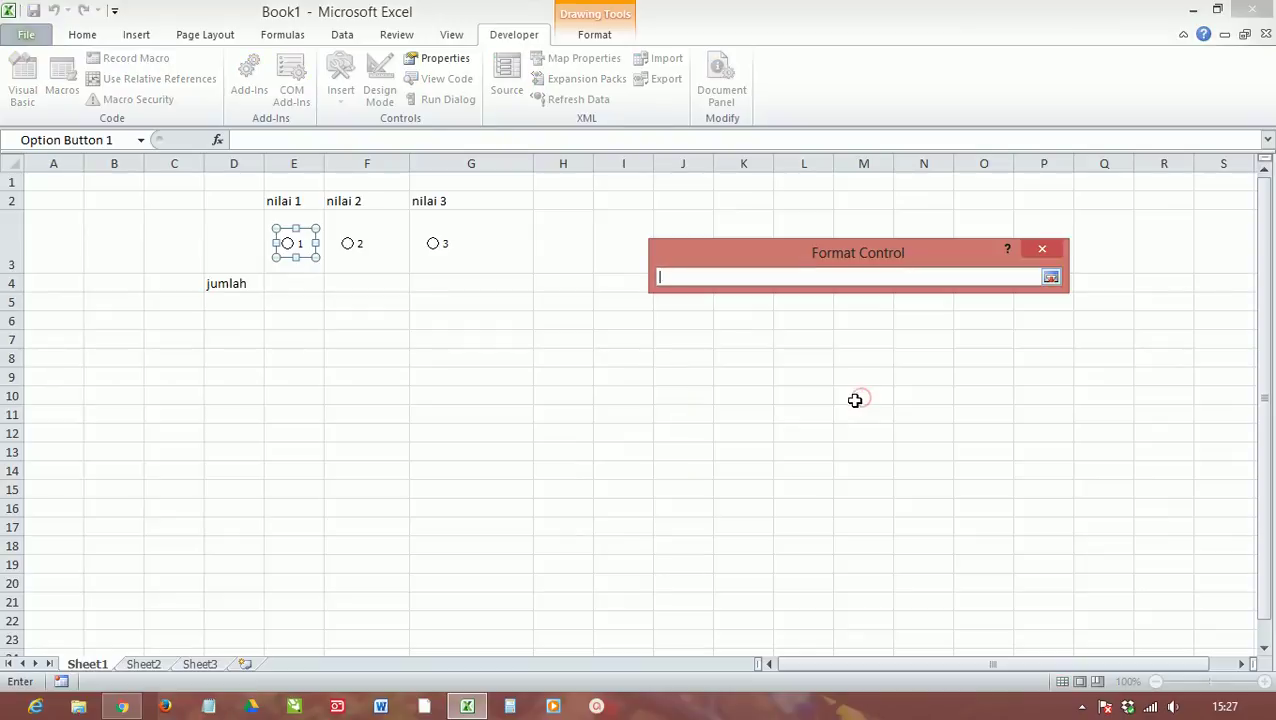
{"action": "left_click", "coordinate": [564, 234]}
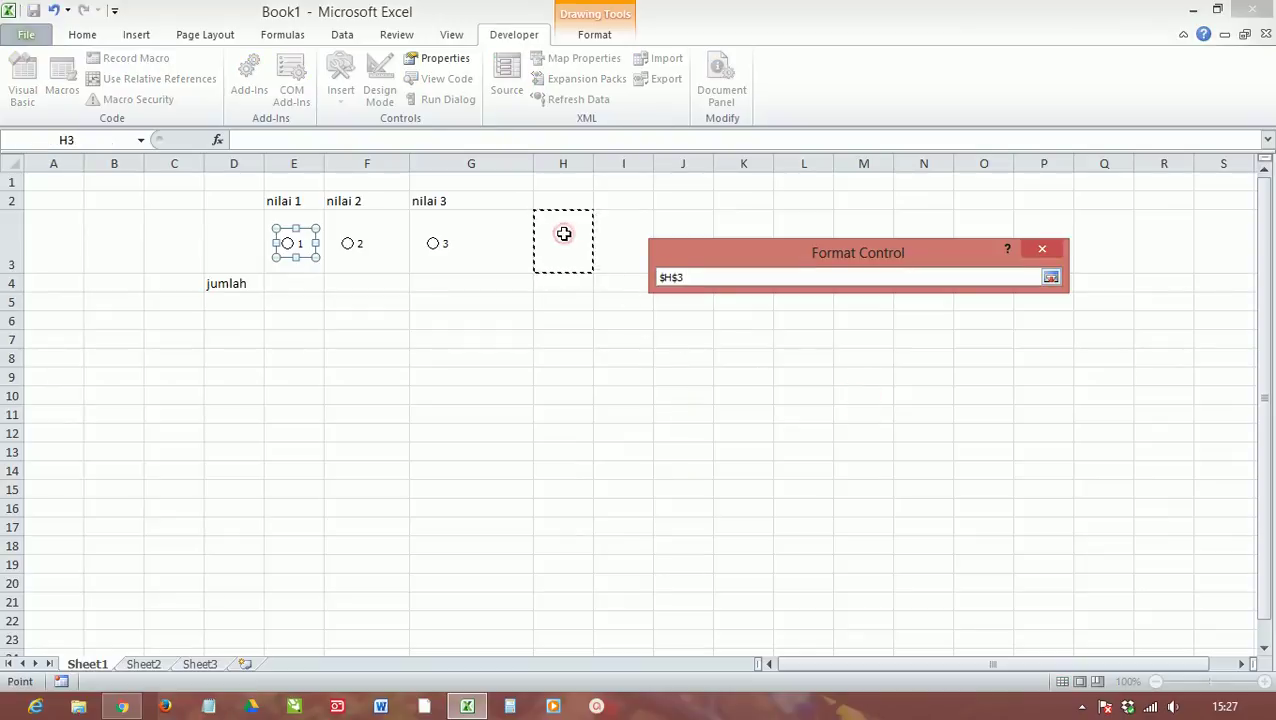
{"action": "key", "text": "Return"}
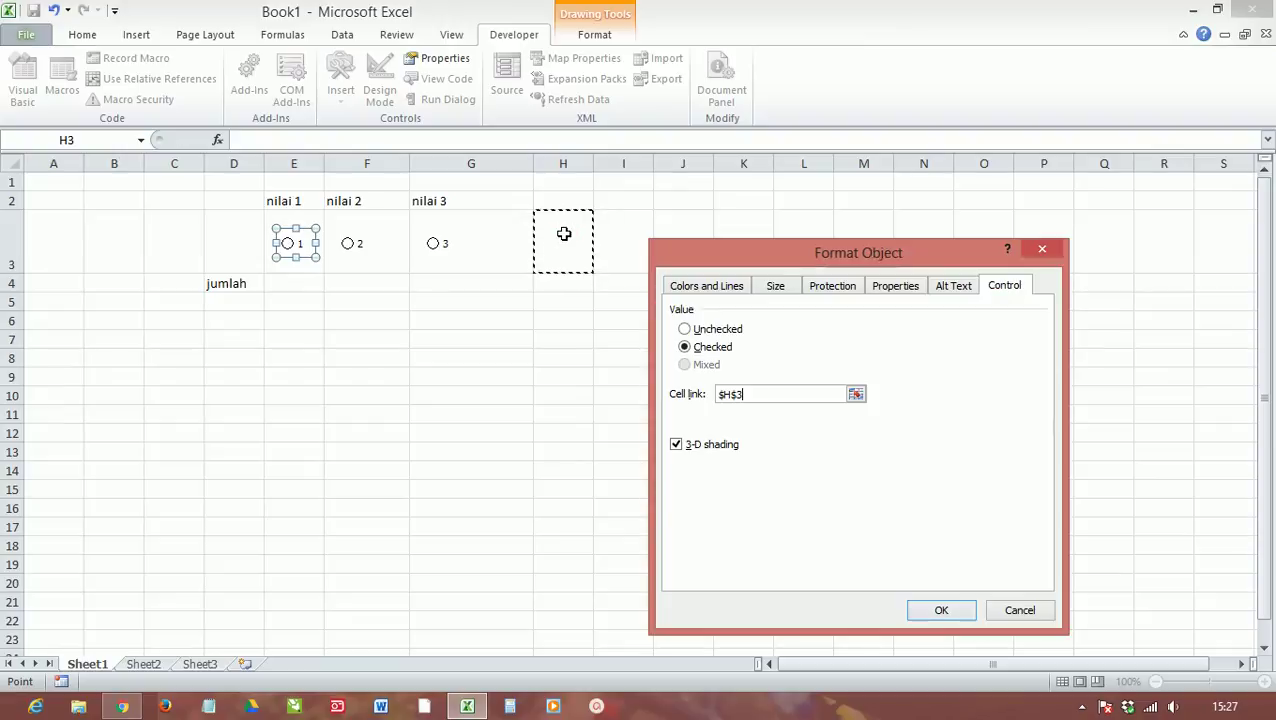
{"action": "left_click", "coordinate": [940, 611]}
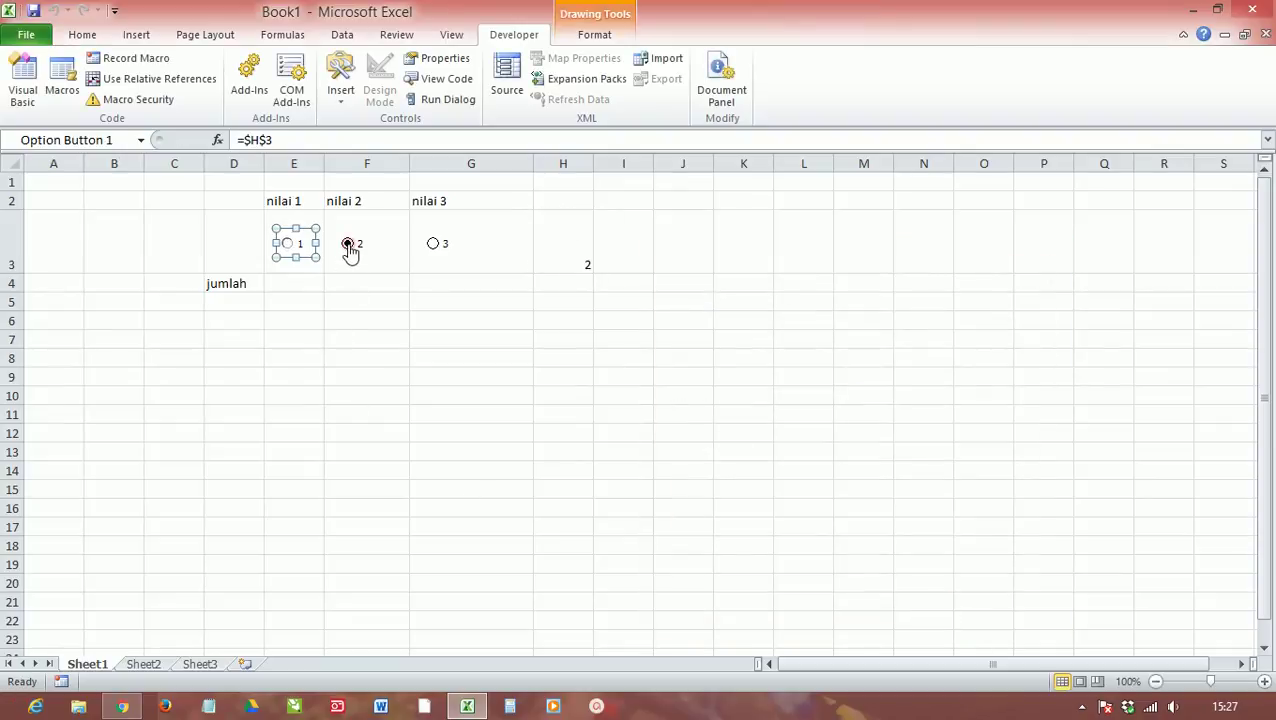
{"action": "left_click", "coordinate": [434, 248]}
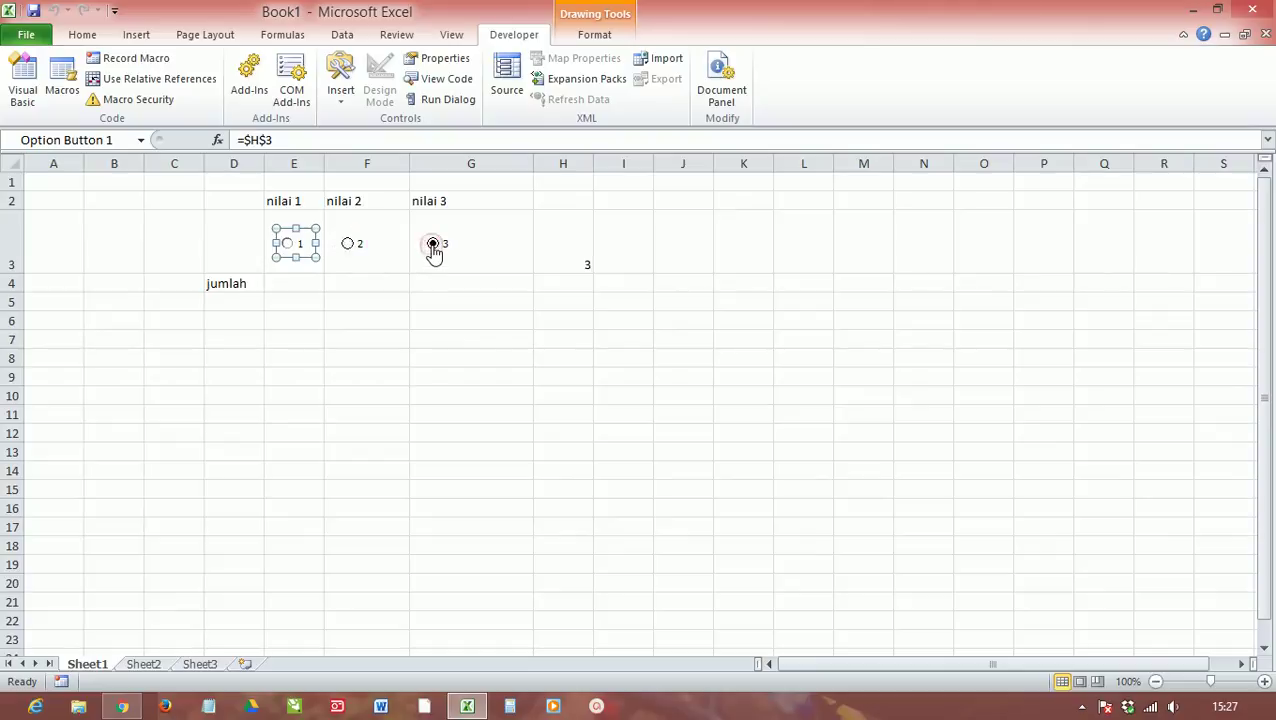
{"action": "left_click", "coordinate": [560, 285]}
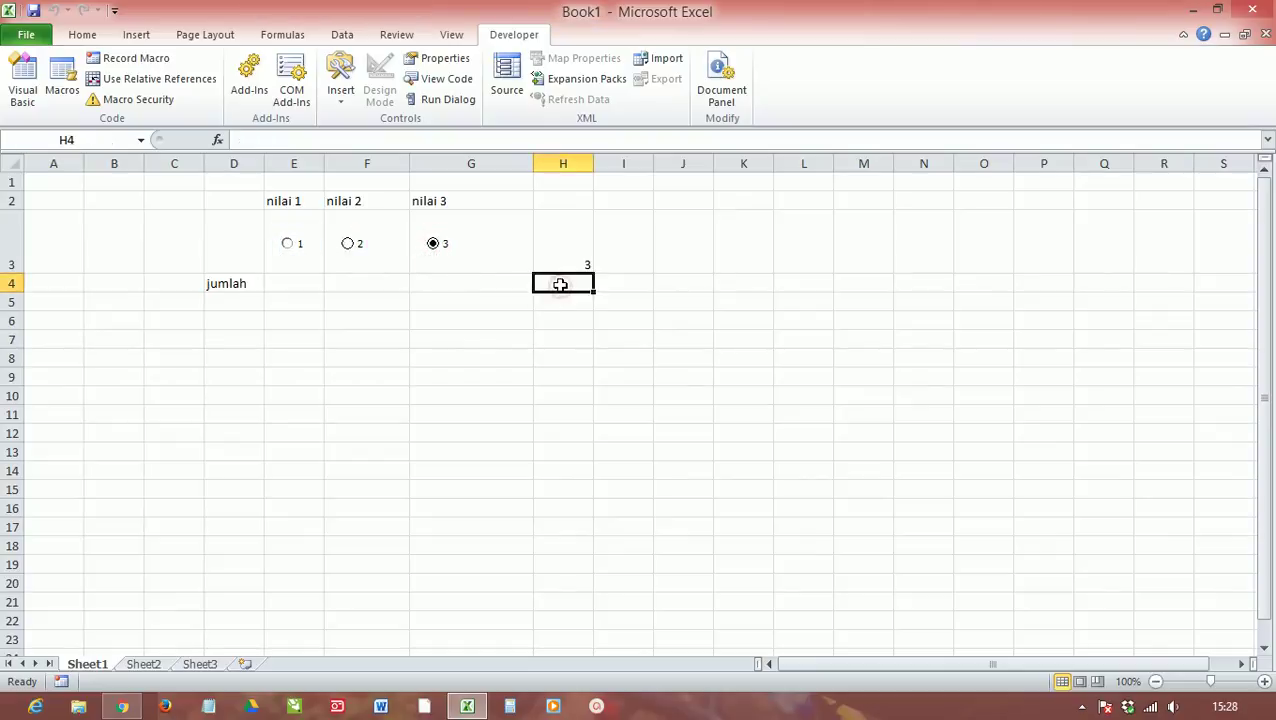
Step: Discard the H4 formula, move jumlah from D4 to D6, and enlarge row 4
{"action": "type", "text": "="}
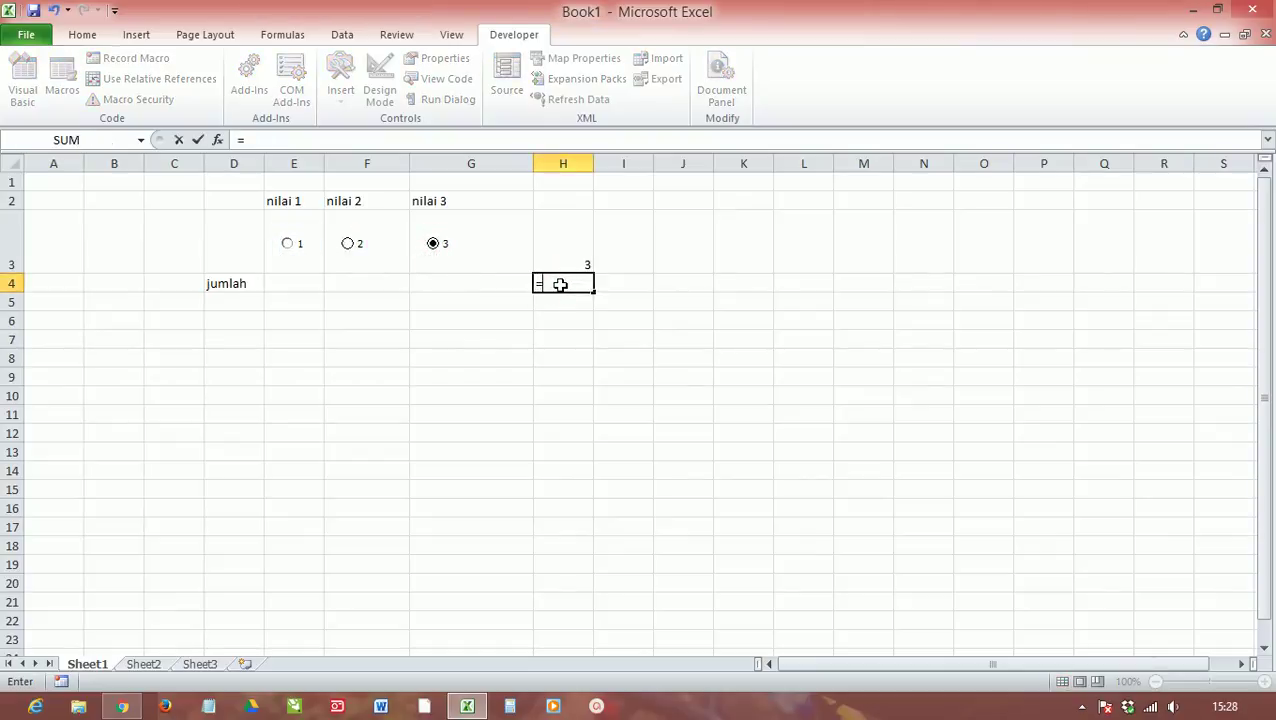
{"action": "type", "text": "su"}
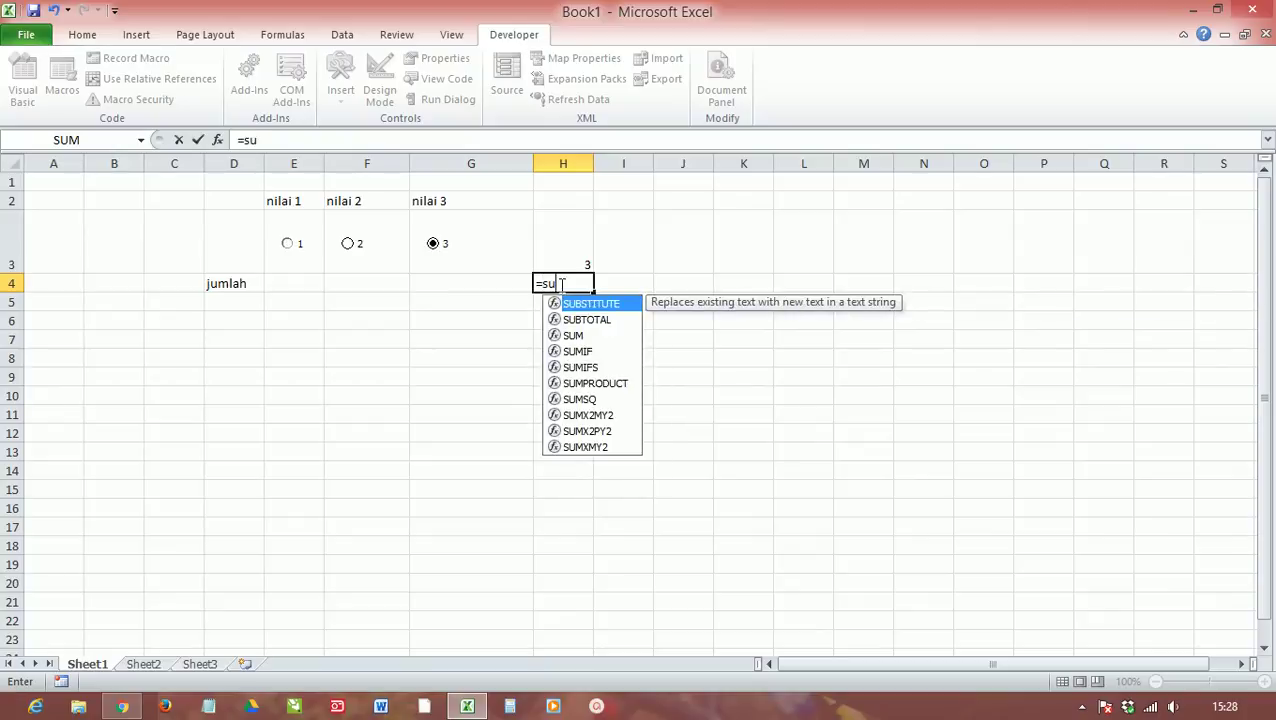
{"action": "key", "text": "BackSpace"}
{"action": "key", "text": "BackSpace"}
{"action": "key", "text": "BackSpace"}
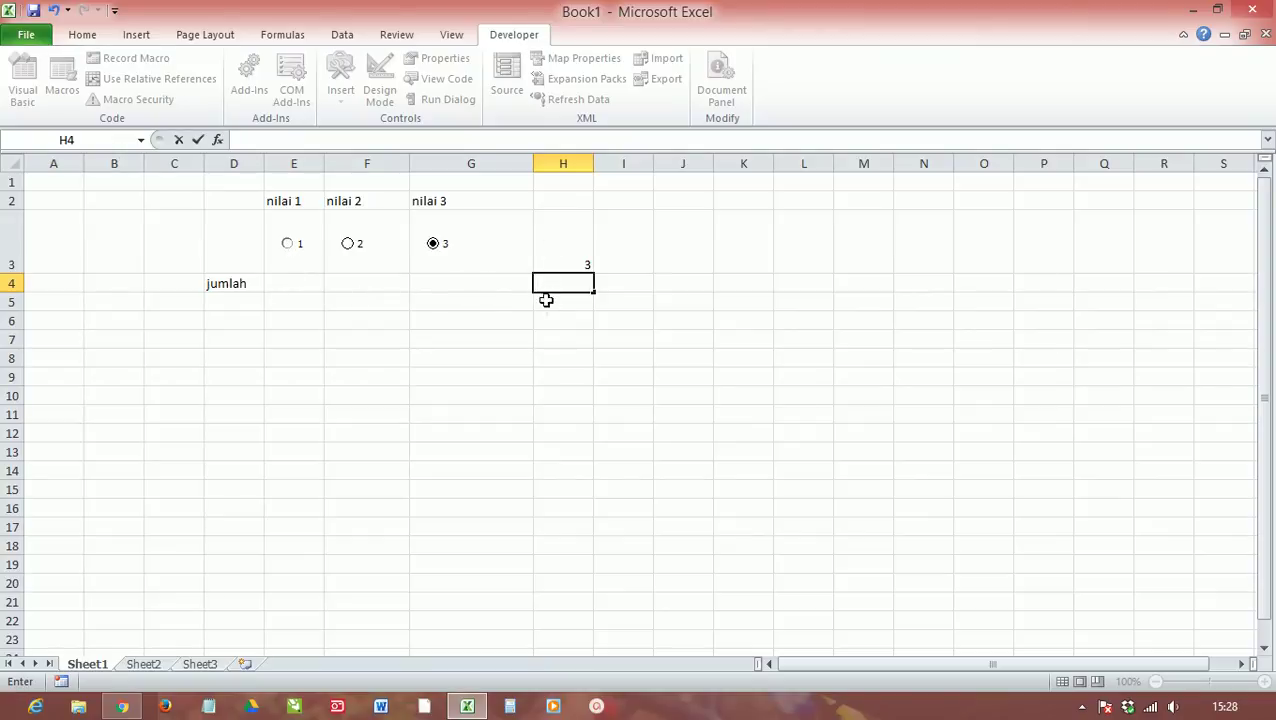
{"action": "left_click", "coordinate": [228, 283]}
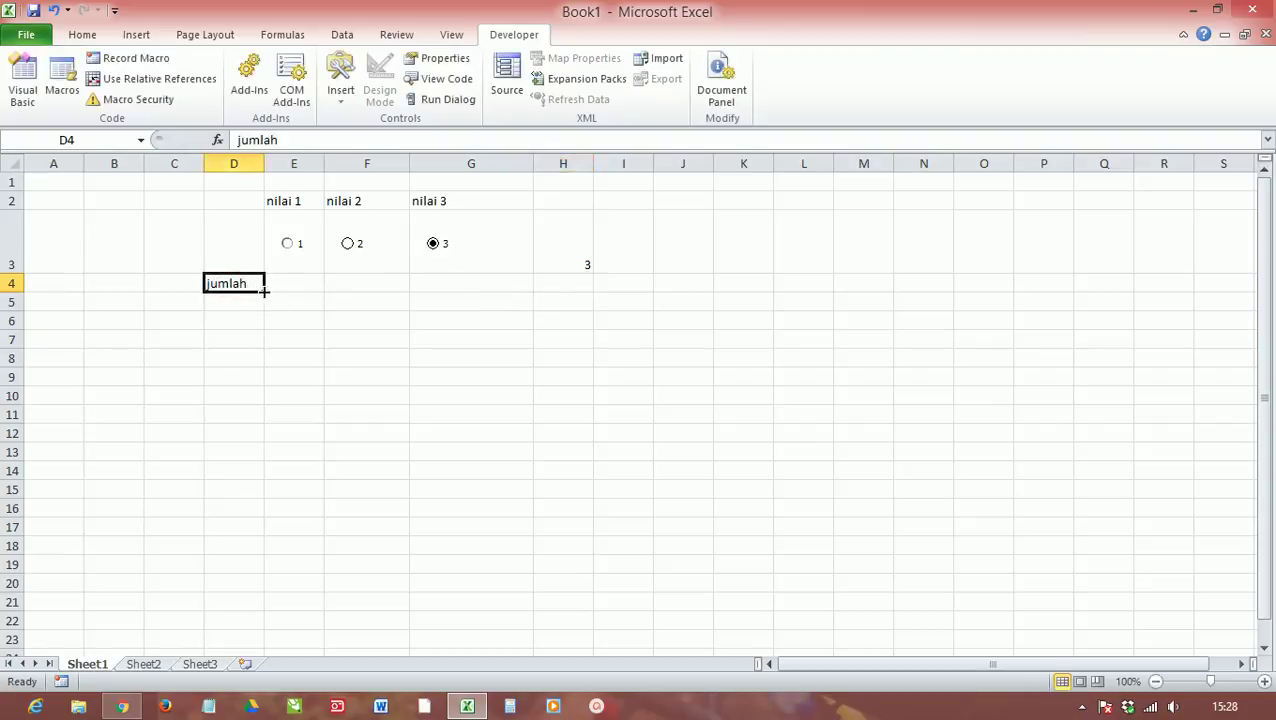
{"action": "mouse_move", "coordinate": [264, 290]}
{"action": "left_mouse_down"}
{"action": "mouse_move", "coordinate": [258, 330]}
{"action": "mouse_move", "coordinate": [256, 280]}
{"action": "left_mouse_up"}
{"action": "left_click", "coordinate": [256, 304]}
{"action": "key", "text": "Delete"}
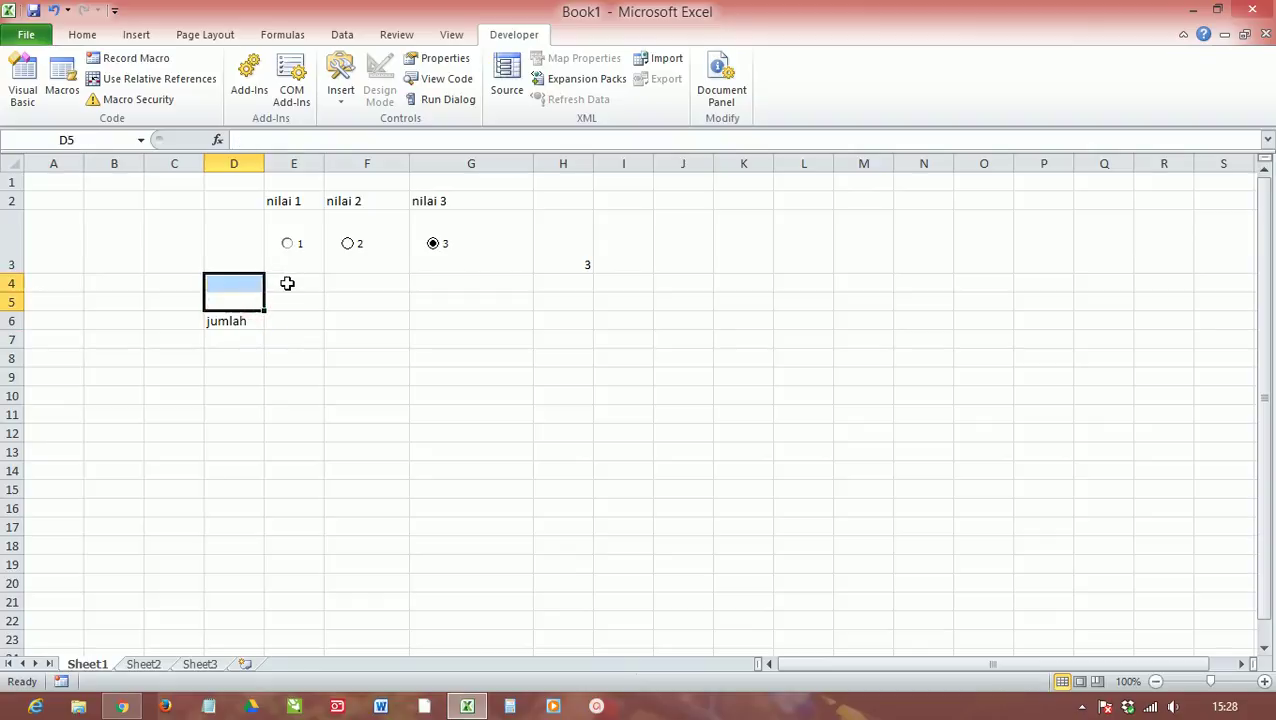
{"action": "left_click", "coordinate": [282, 289]}
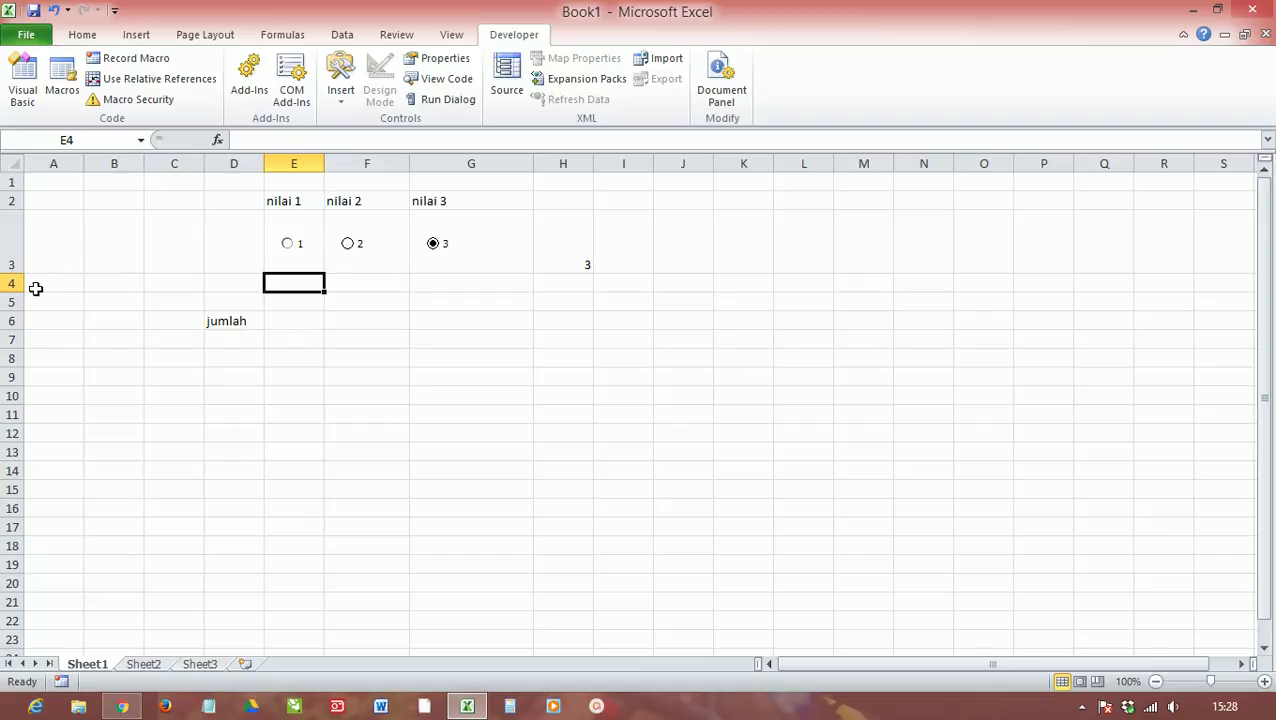
{"action": "left_click_drag", "start_coordinate": [14, 291], "coordinate": [14, 329]}
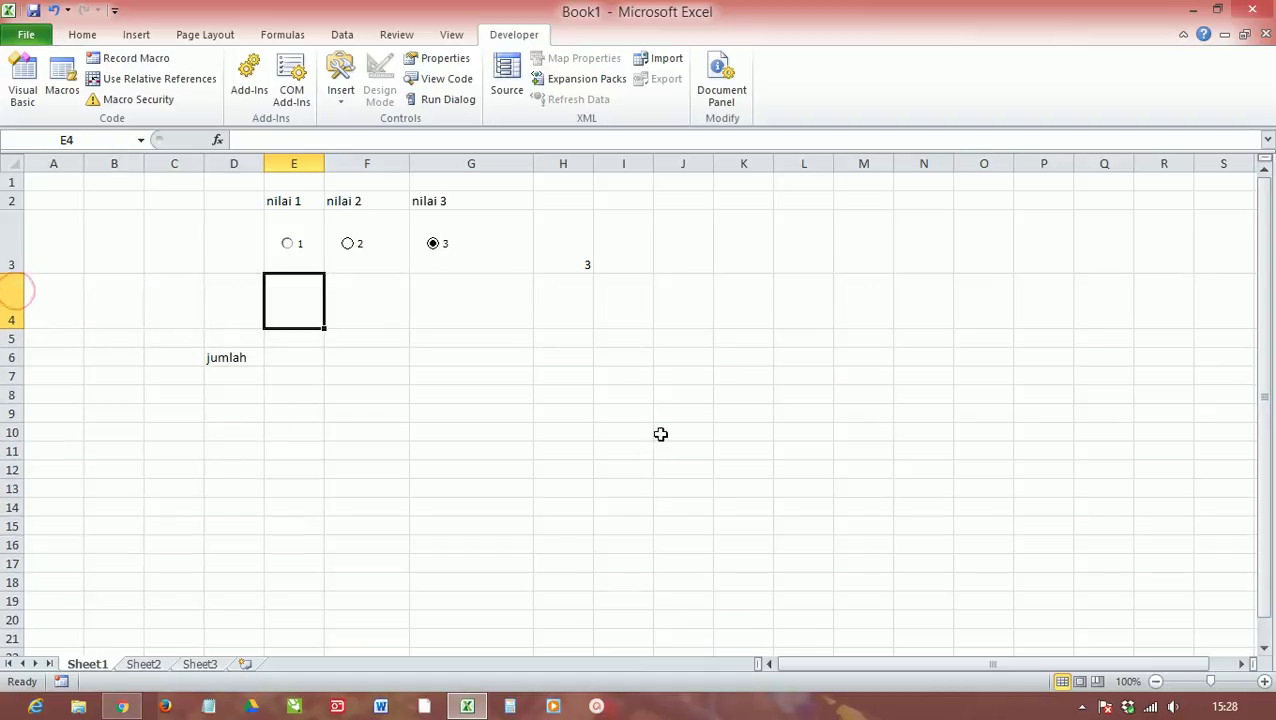
Step: Enter =SUM(H3:H4) in H6 and test it with option buttons 2 and 1
{"action": "left_click", "coordinate": [565, 357]}
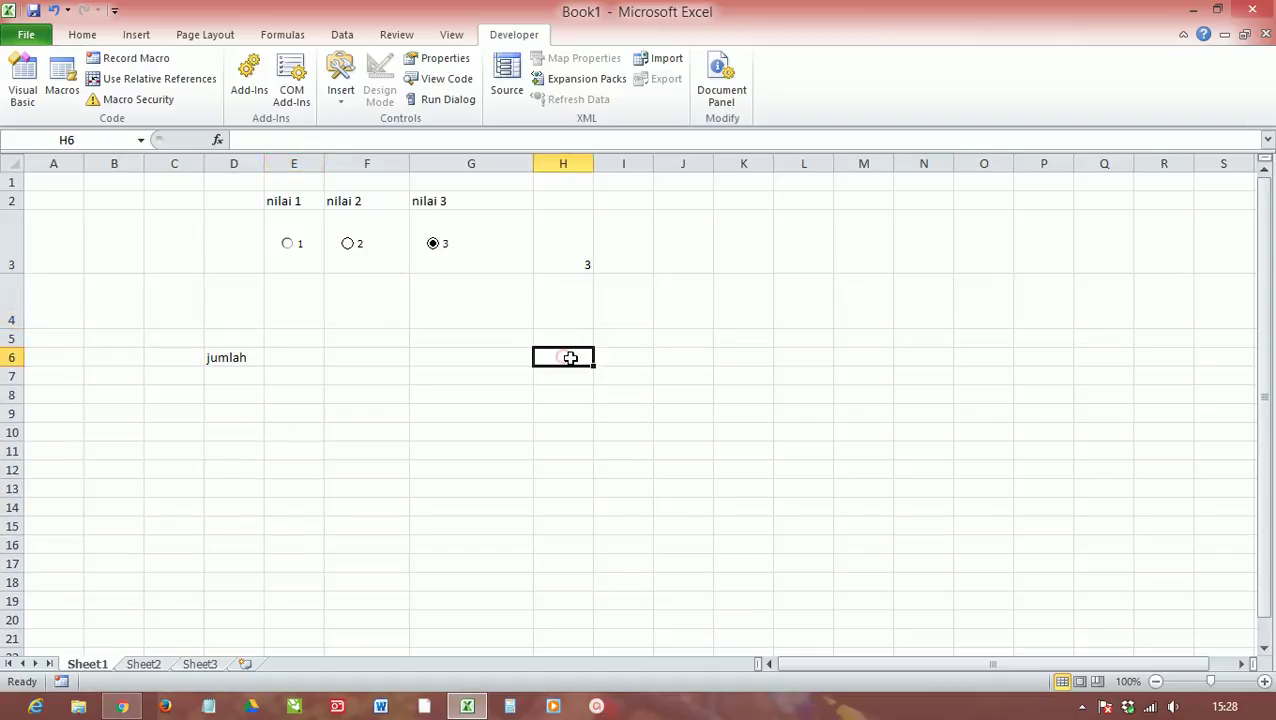
{"action": "type", "text": "=SUM"}
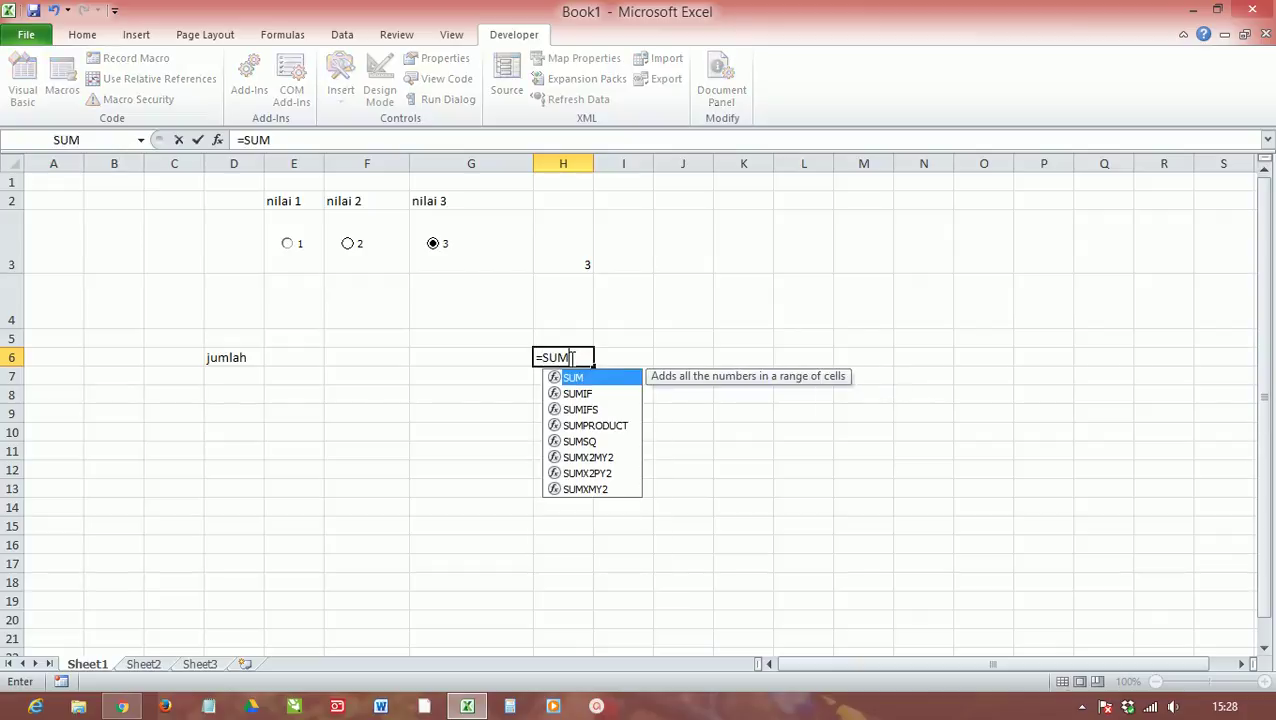
{"action": "type", "text": "("}
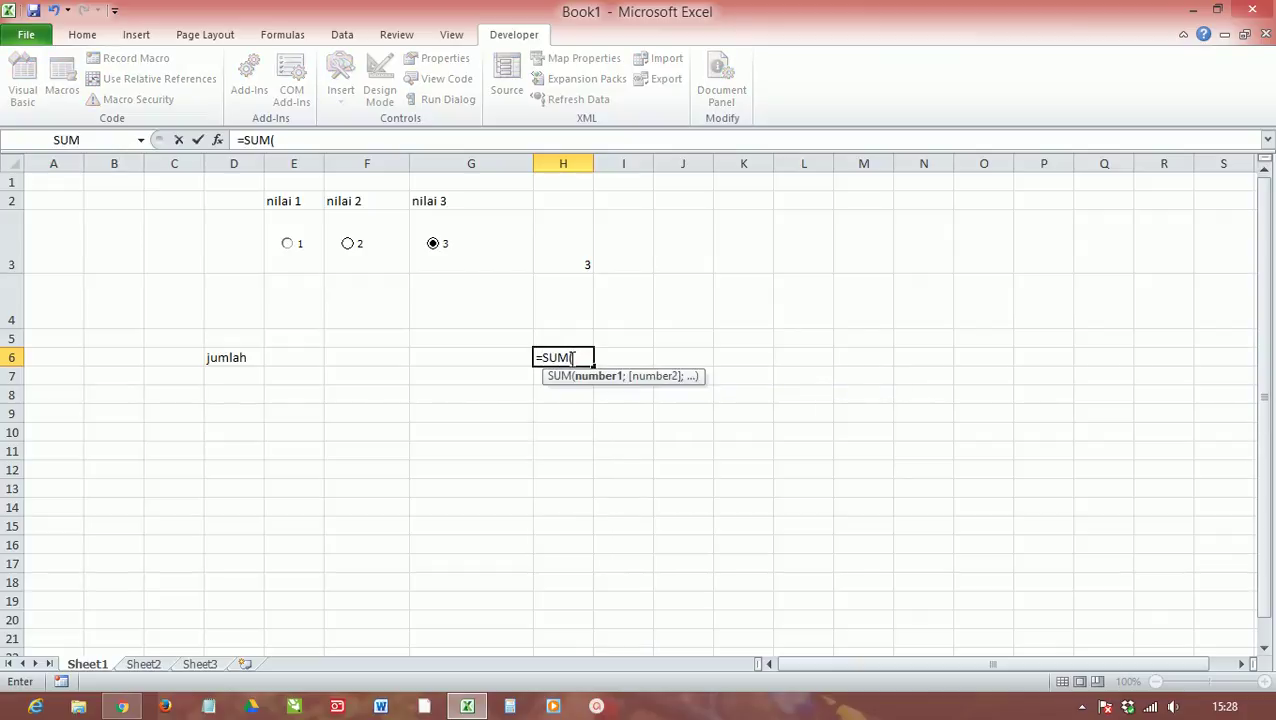
{"action": "left_click_drag", "start_coordinate": [563, 243], "coordinate": [557, 279]}
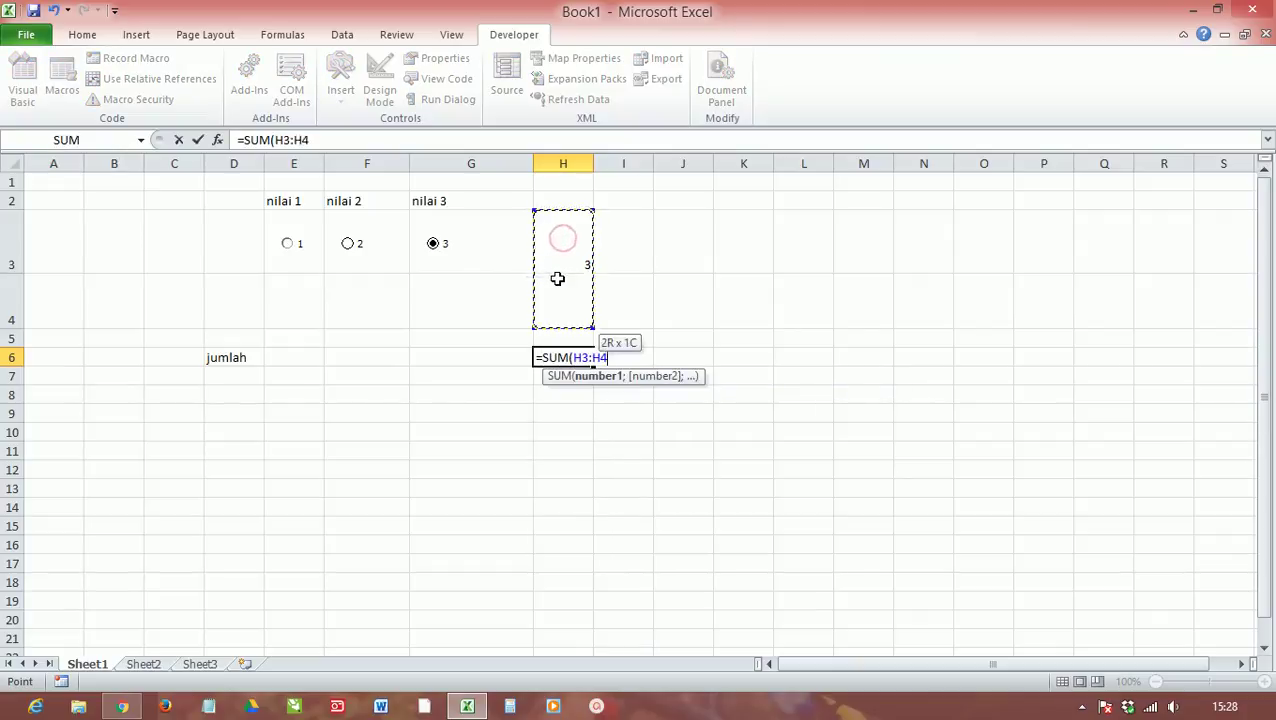
{"action": "type", "text": ")"}
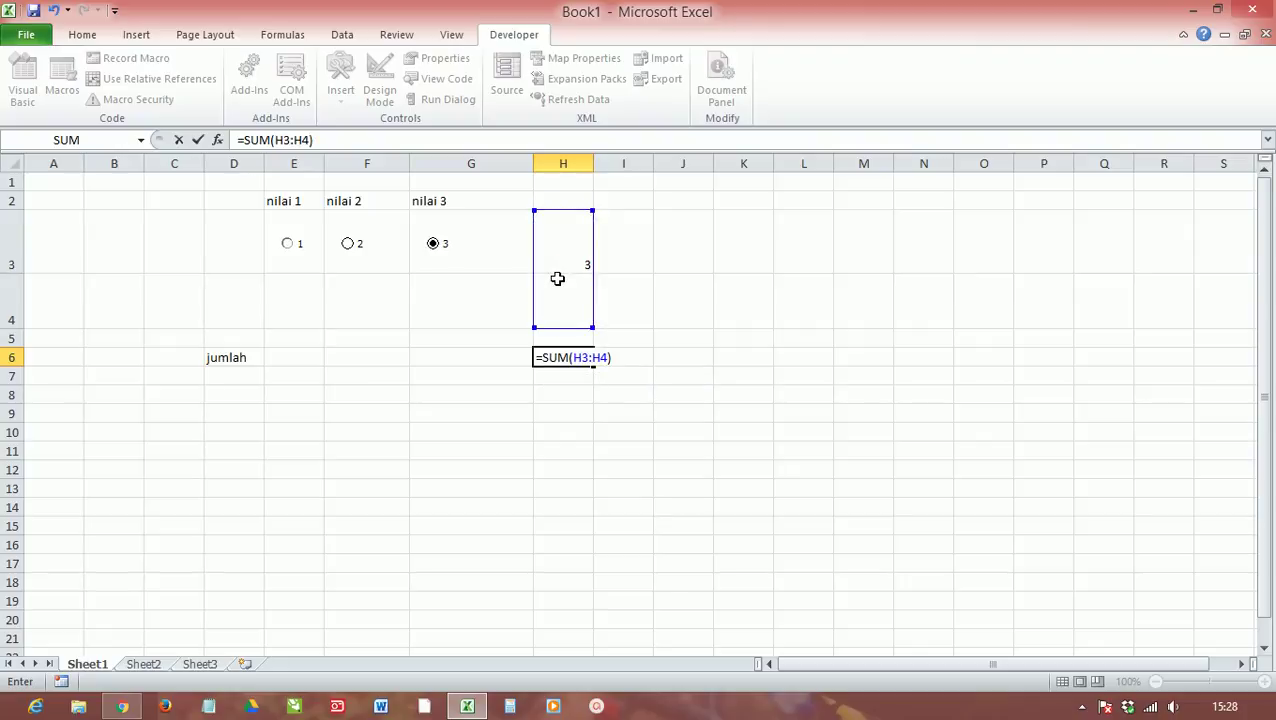
{"action": "key", "text": "Return"}
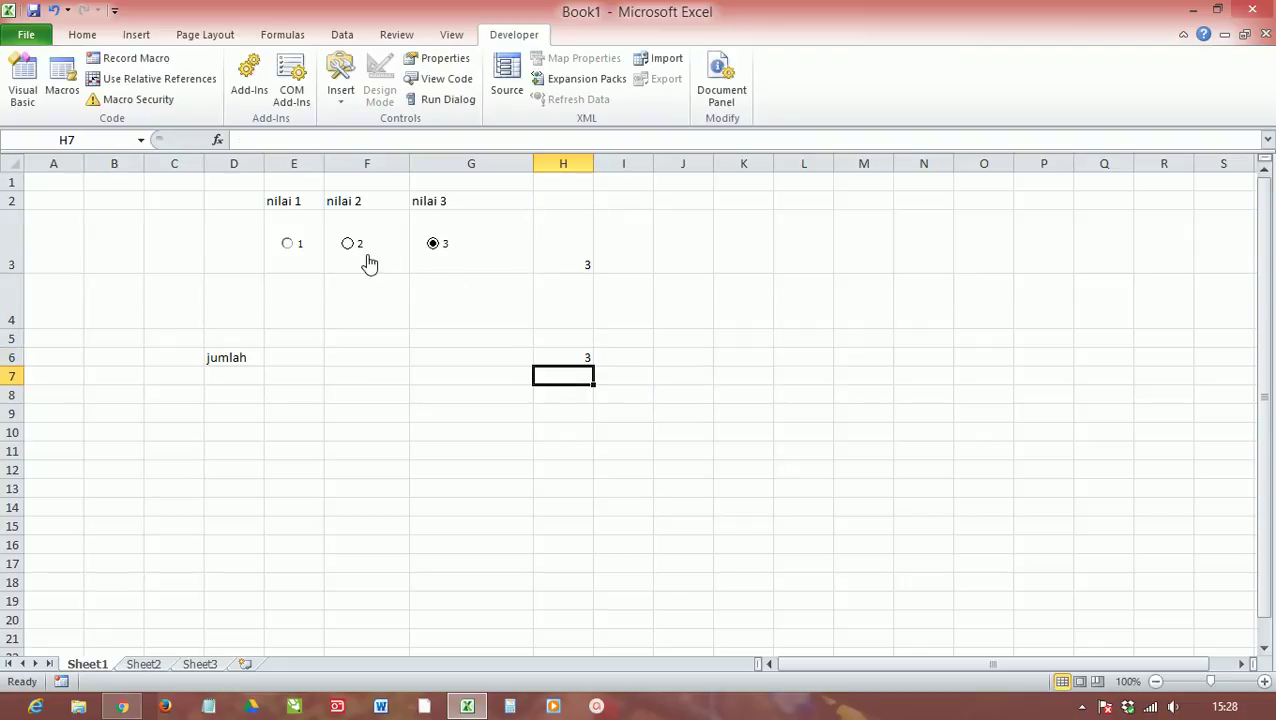
{"action": "left_click", "coordinate": [346, 245]}
{"action": "left_click", "coordinate": [289, 245]}
Step: Begin typing the note 'tinggal ditambahkan button disini' into cell E4
{"action": "left_click", "coordinate": [284, 307]}
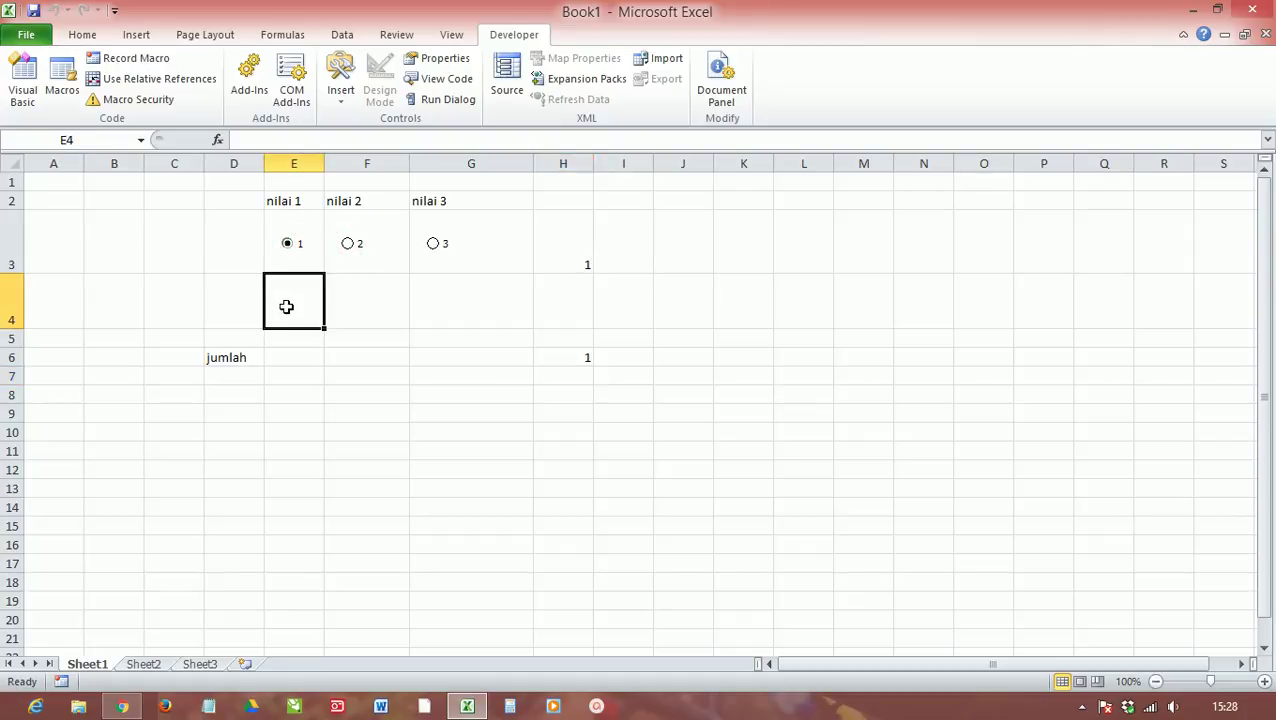
{"action": "type", "text": "tinggal di"}
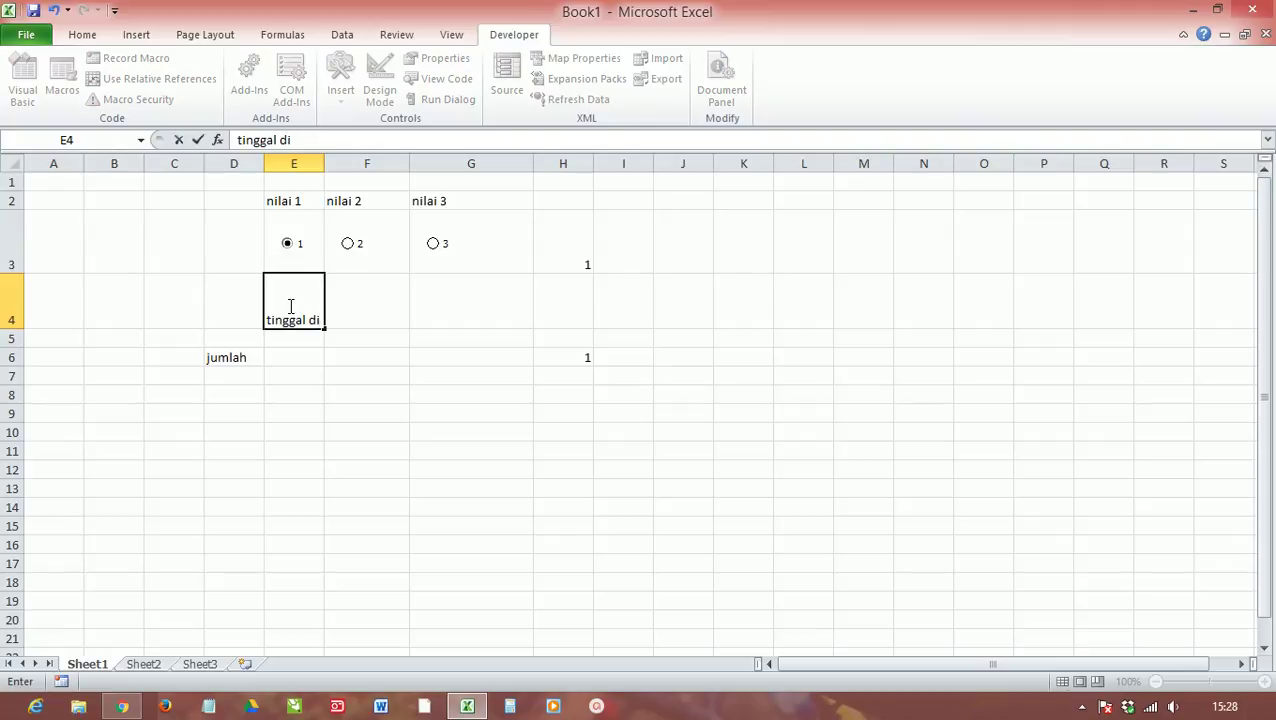
{"action": "type", "text": "tambah"}
{"action": "type", "text": "kan b"}
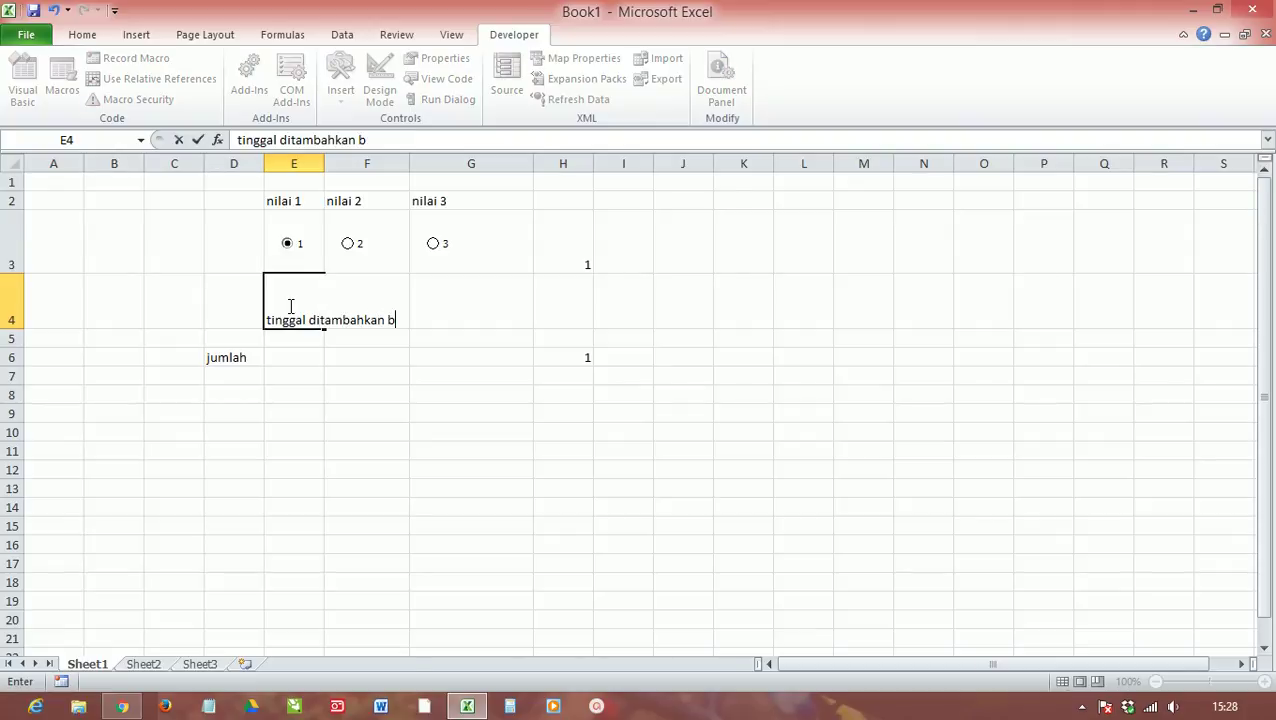
{"action": "type", "text": "top"}
{"action": "type", "text": " disini"}
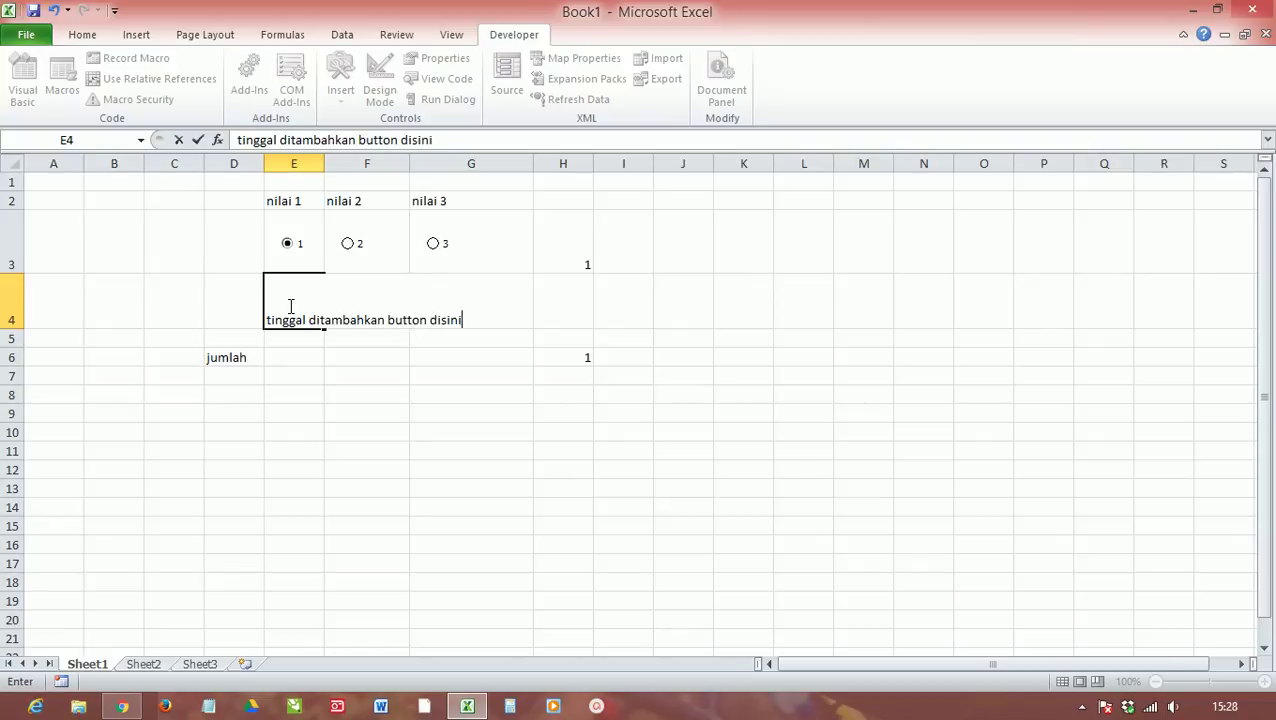